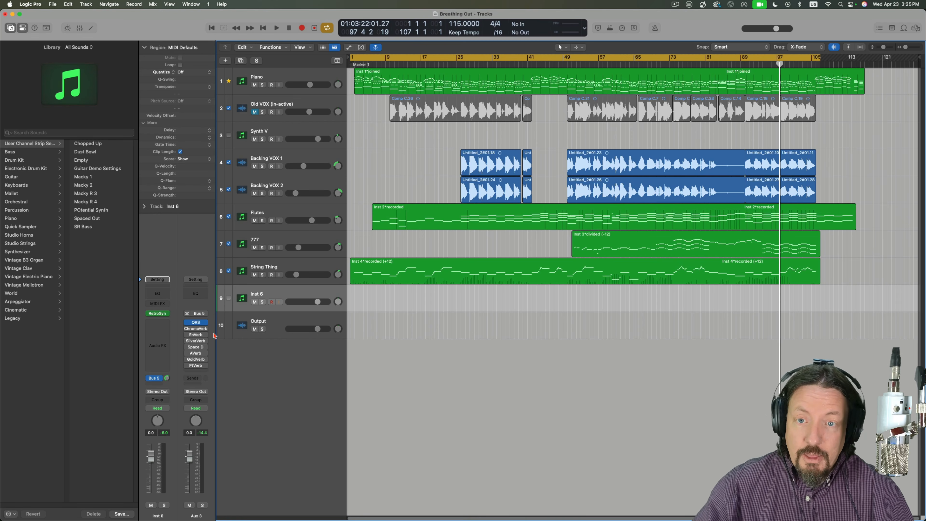
- View the Quantec Room Simulator on the Aux 3 channel in its QRS and YardStick versions, and close it
{"action": "left_click", "coordinate": [196, 323]}
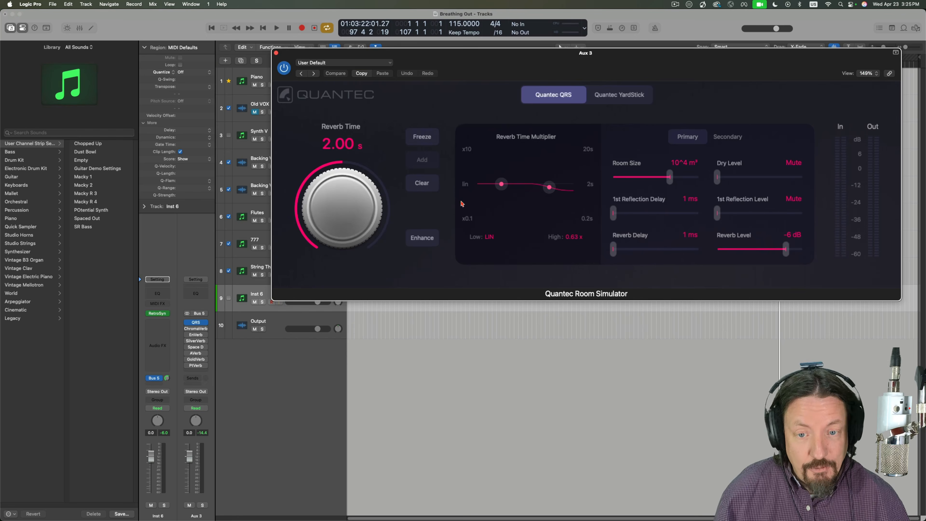
{"action": "left_click_drag", "start_coordinate": [671, 50], "coordinate": [512, 64]}
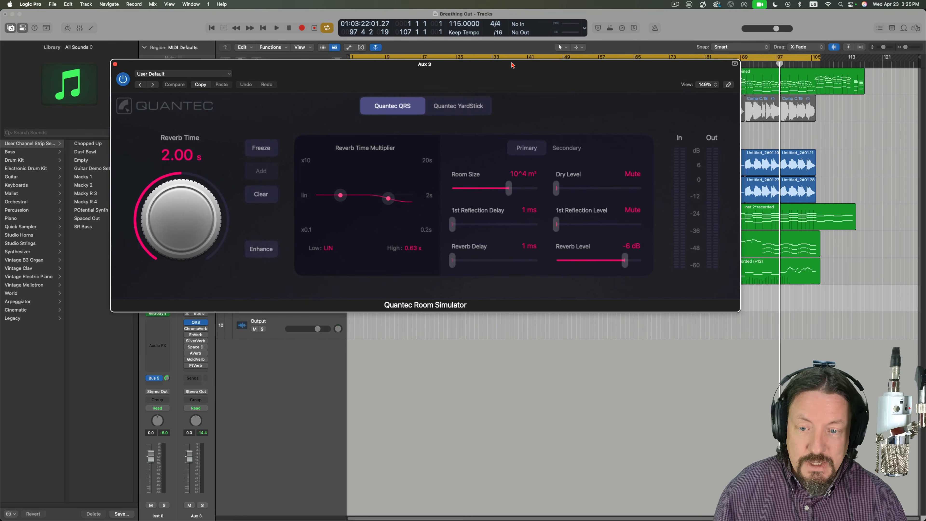
{"action": "left_click", "coordinate": [452, 109]}
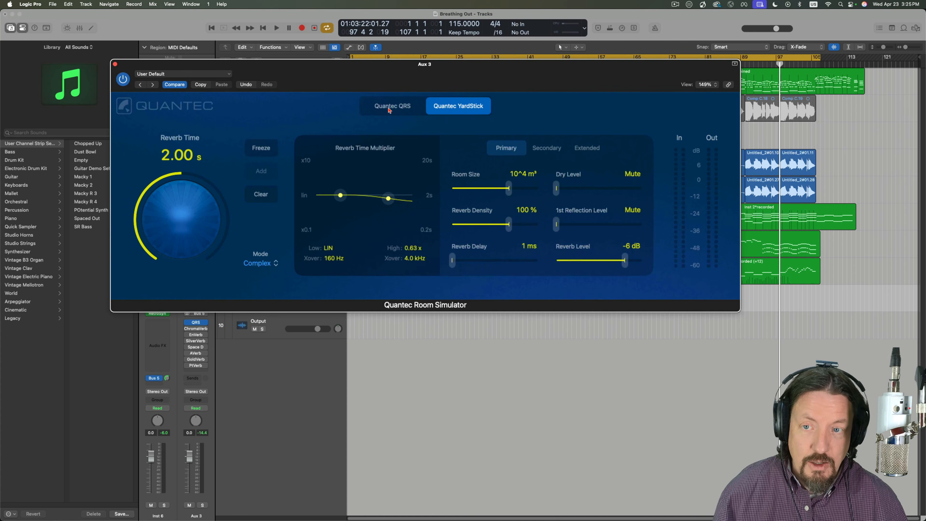
{"action": "left_click", "coordinate": [389, 111]}
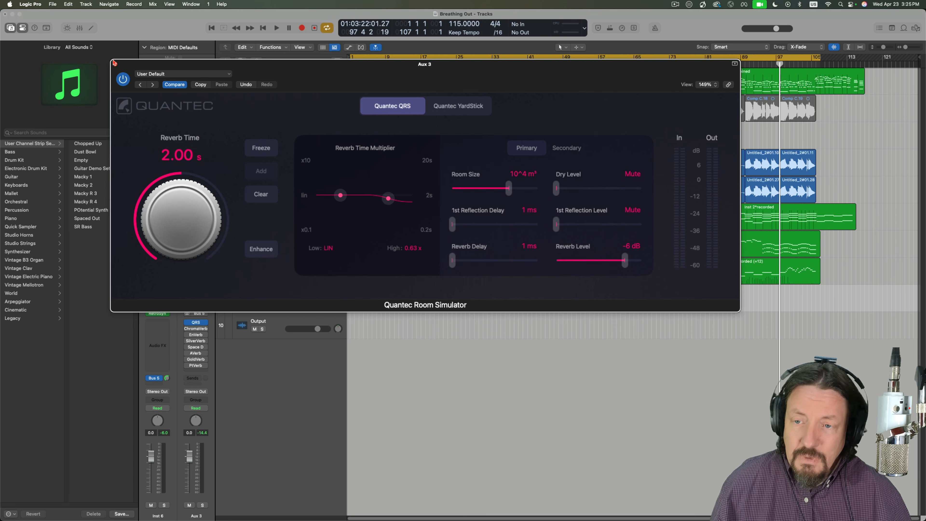
{"action": "left_click", "coordinate": [115, 65]}
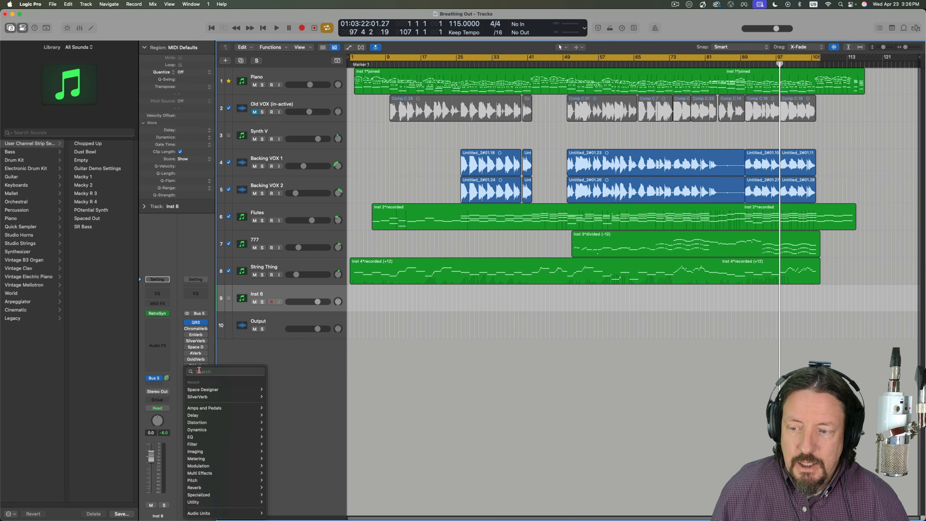
- Look through the Reverb category of plug-ins available for the empty insert slot on Aux 3
{"action": "left_click", "coordinate": [201, 371]}
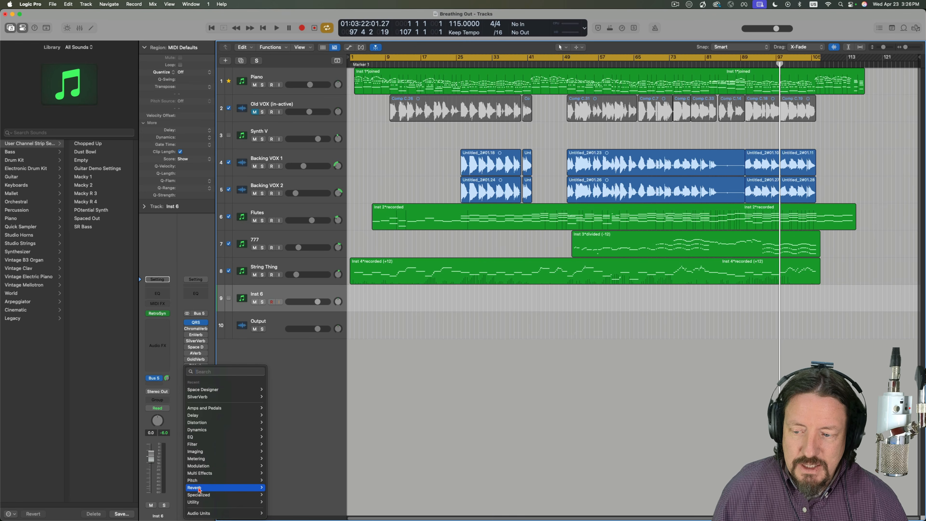
{"action": "mouse_move", "coordinate": [237, 487]}
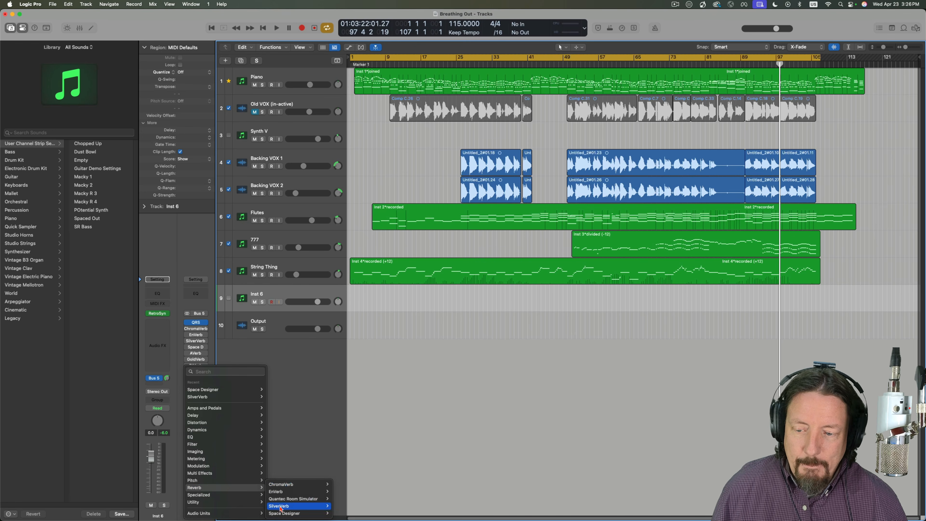
{"action": "mouse_move", "coordinate": [278, 488]}
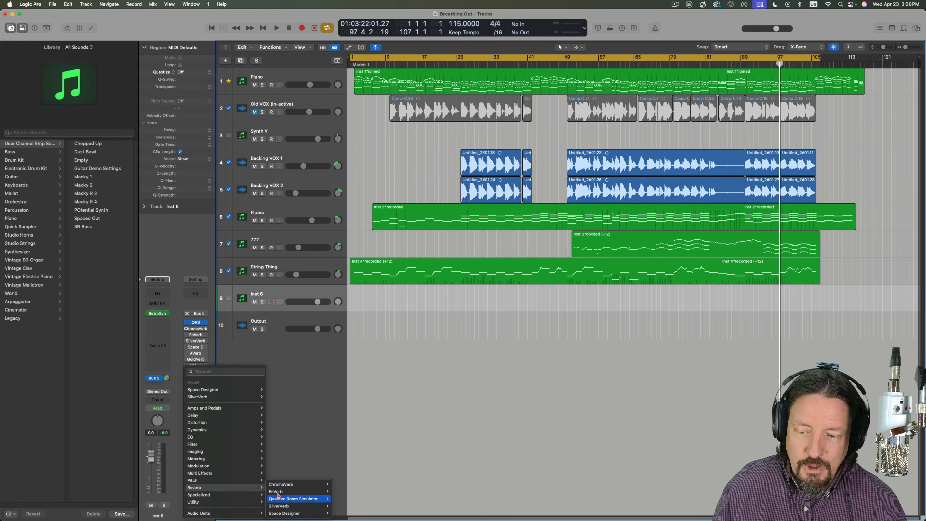
{"action": "left_click", "coordinate": [274, 402]}
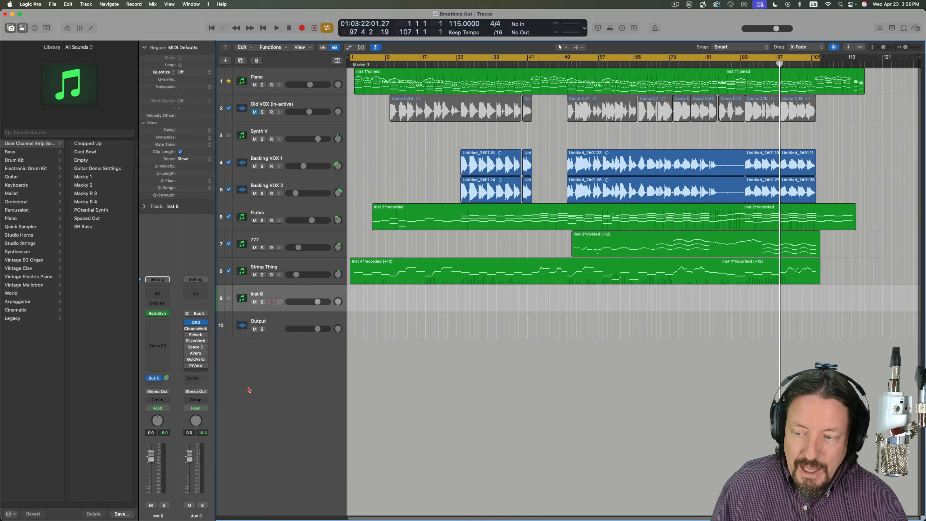
- Reveal the legacy plug-ins for the empty Aux 3 insert slot and look through the Legacy category
{"action": "left_click", "coordinate": [195, 372]}
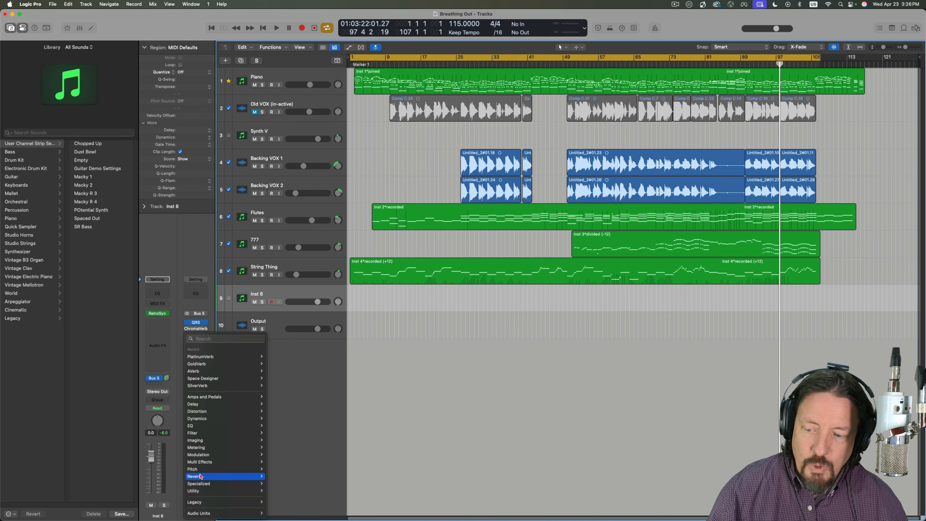
{"action": "mouse_move", "coordinate": [199, 503]}
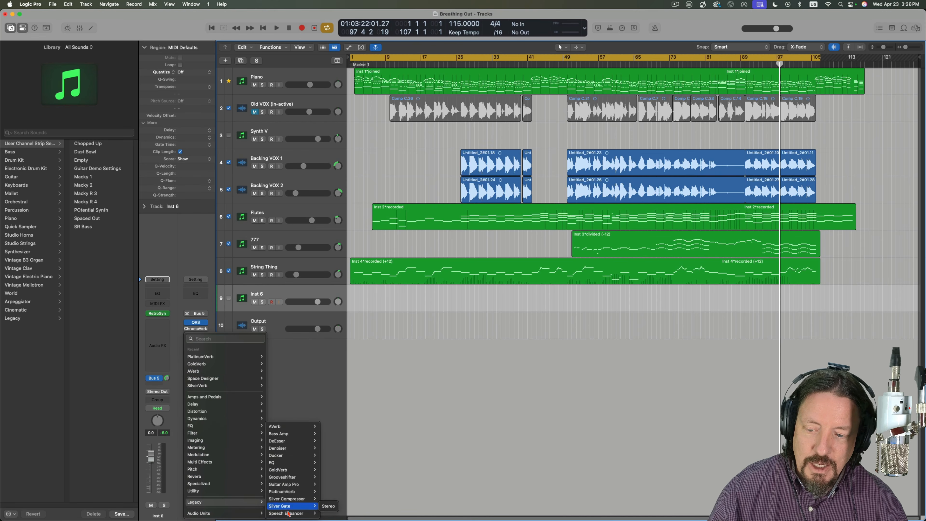
{"action": "mouse_move", "coordinate": [287, 432]}
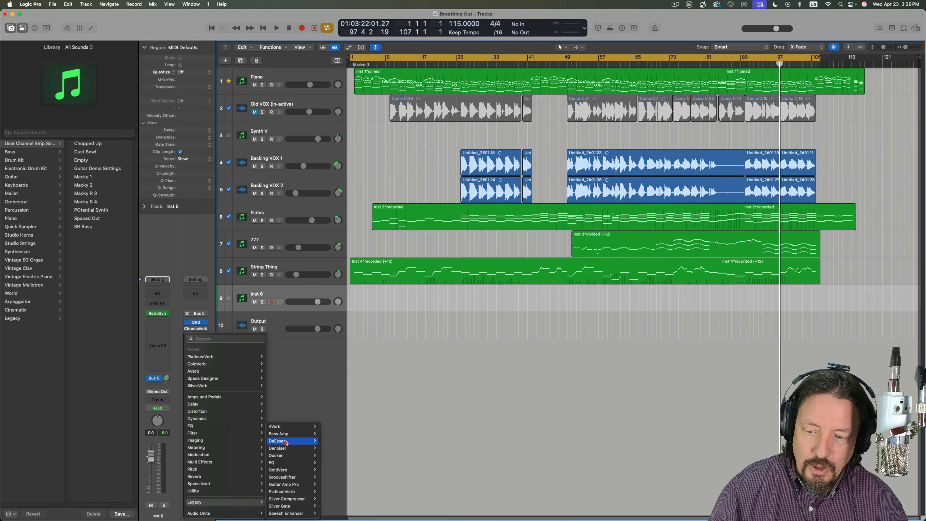
{"action": "mouse_move", "coordinate": [285, 494]}
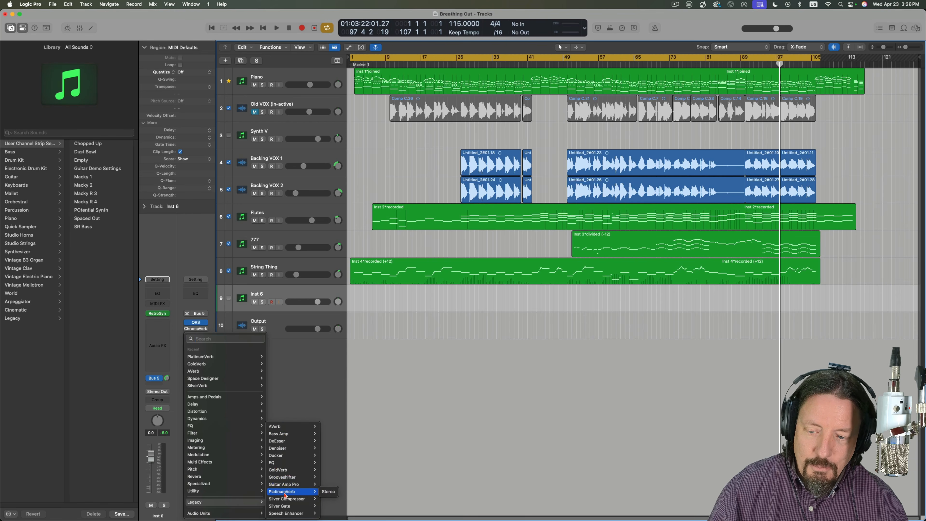
{"action": "left_click", "coordinate": [289, 388]}
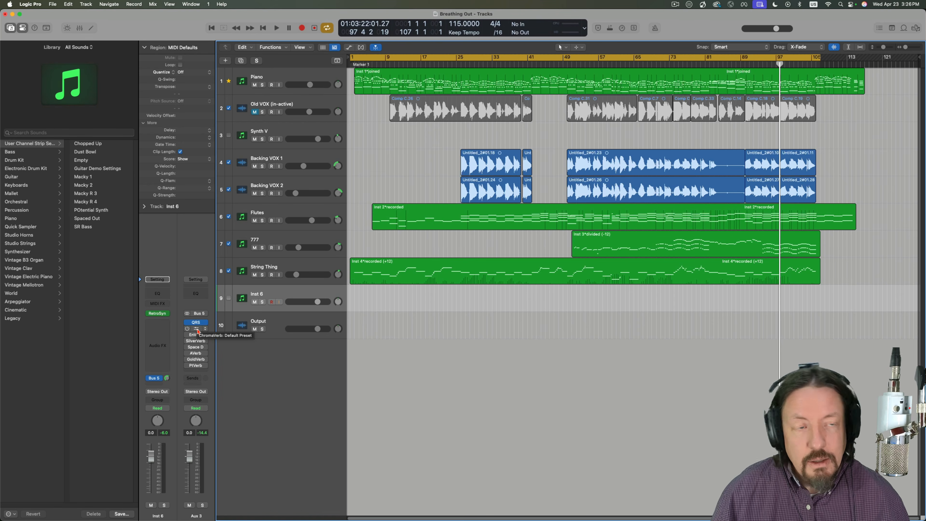
- Open ChromaVerb on Aux 3 and examine its main page and the list of room types
{"action": "left_click", "coordinate": [197, 330]}
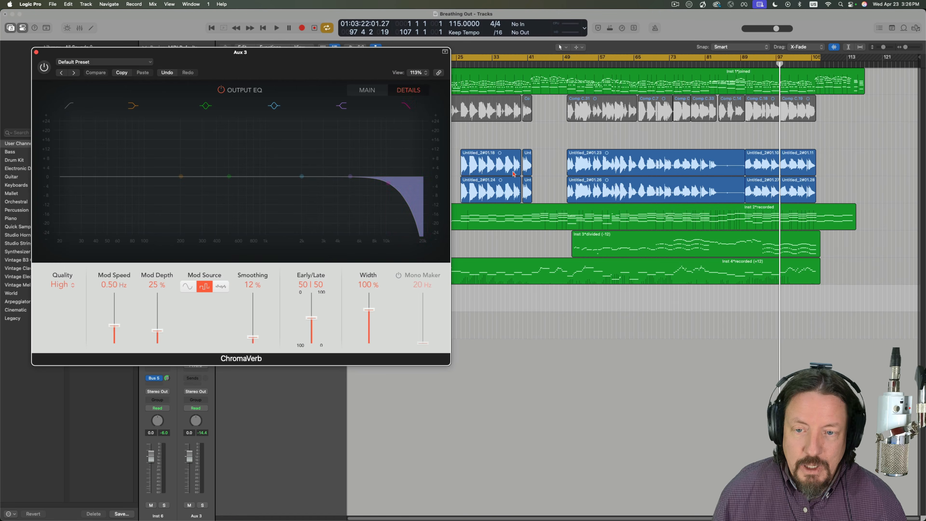
{"action": "left_click_drag", "start_coordinate": [308, 52], "coordinate": [514, 94]}
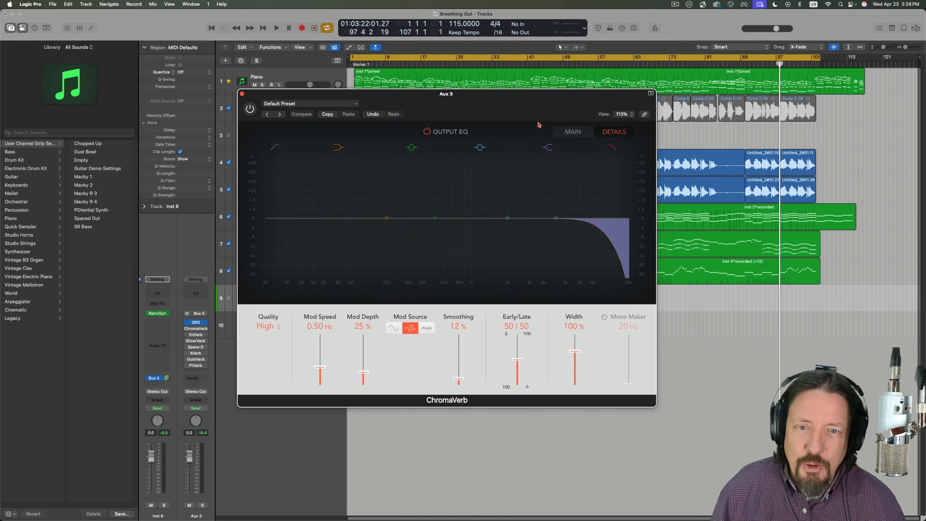
{"action": "left_click", "coordinate": [580, 135]}
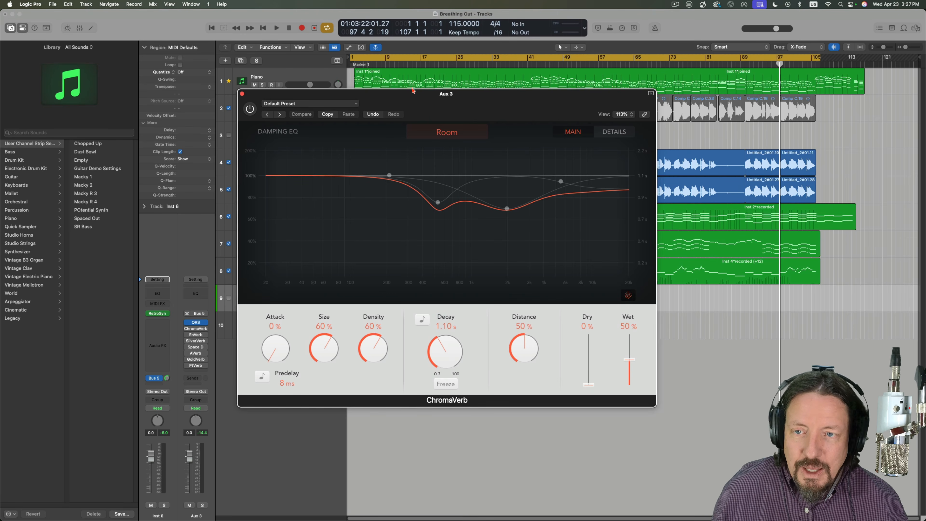
{"action": "left_click_drag", "start_coordinate": [413, 104], "coordinate": [415, 91]}
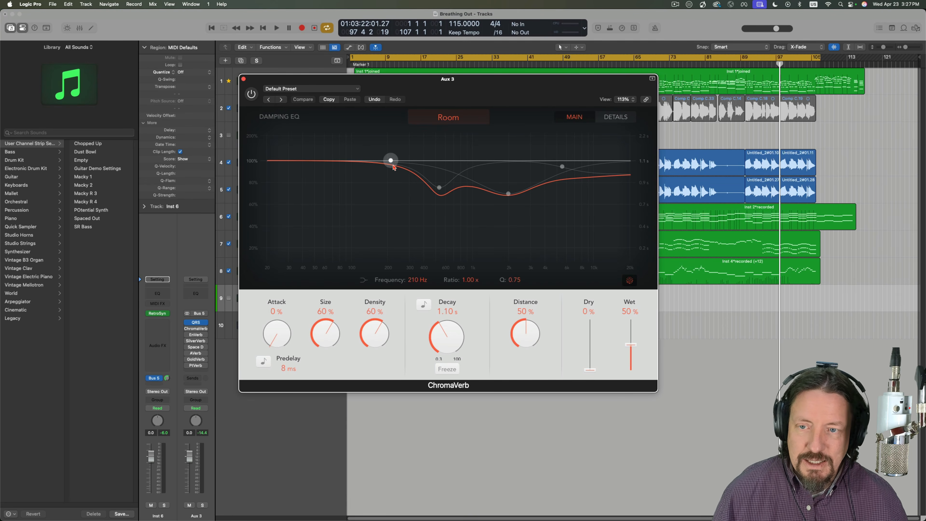
{"action": "left_click", "coordinate": [448, 117]}
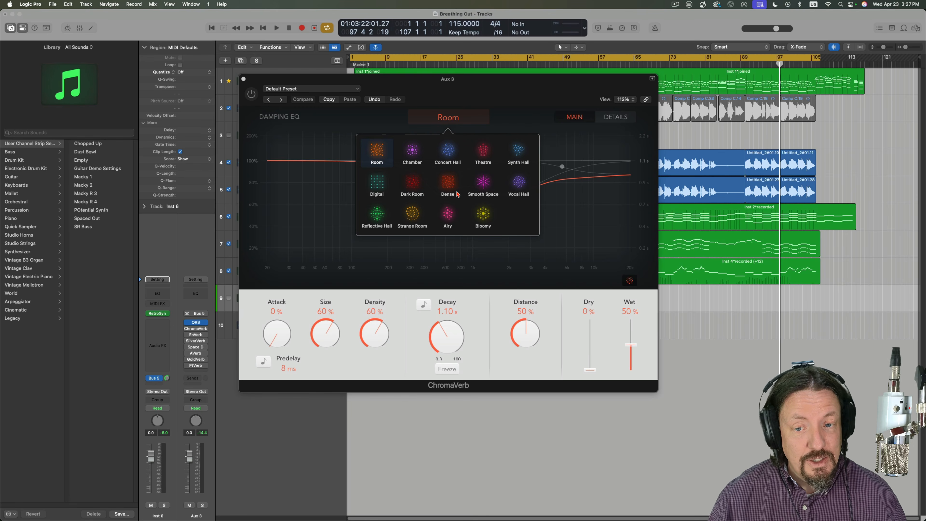
{"action": "left_click", "coordinate": [344, 197]}
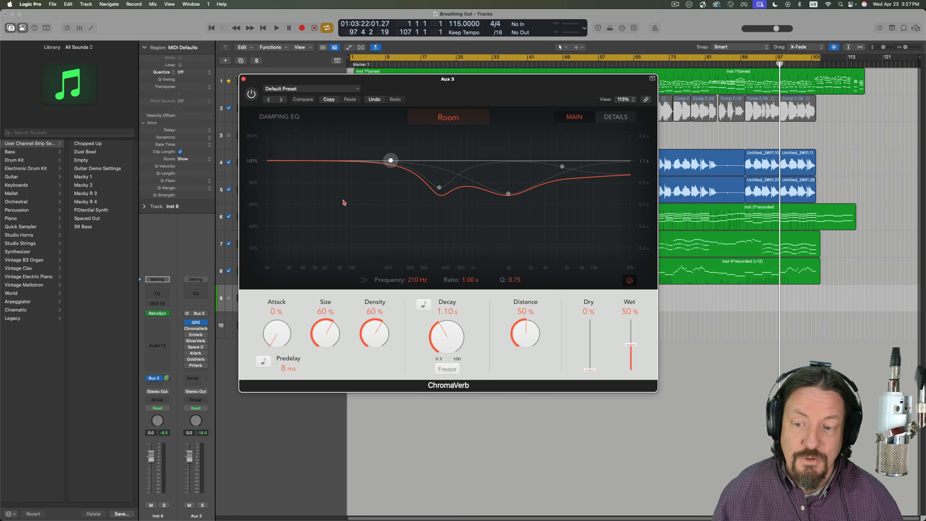
- Bypass the QRS reverb on Aux 3 and enable ChromaVerb instead
{"action": "mouse_move", "coordinate": [187, 324]}
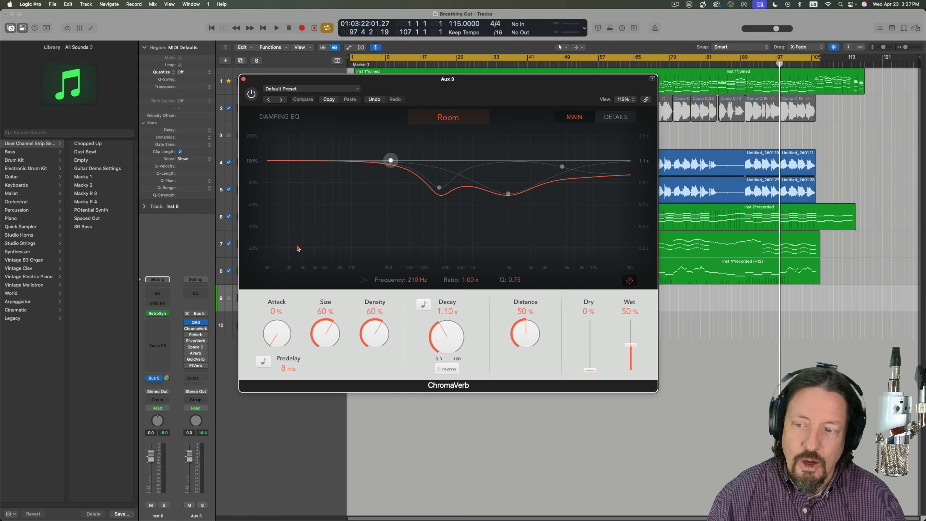
{"action": "left_click", "coordinate": [188, 322]}
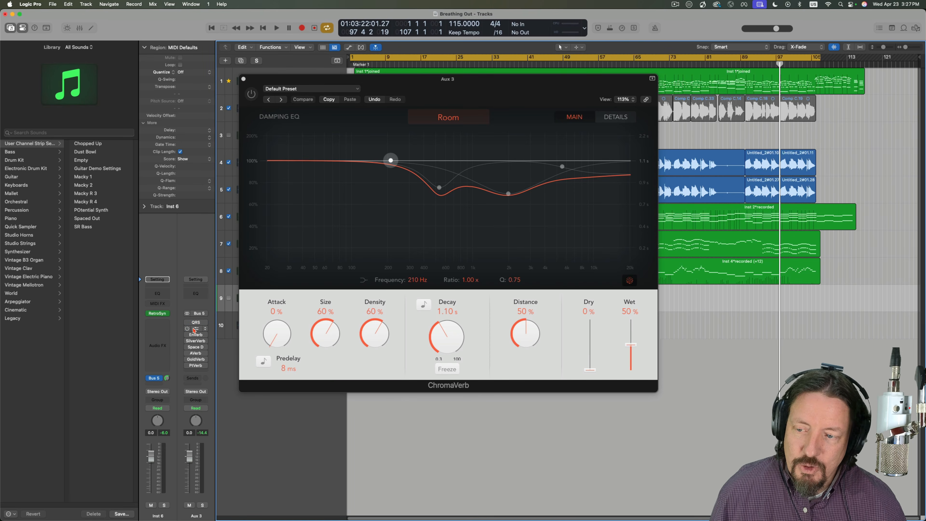
{"action": "left_click", "coordinate": [187, 329]}
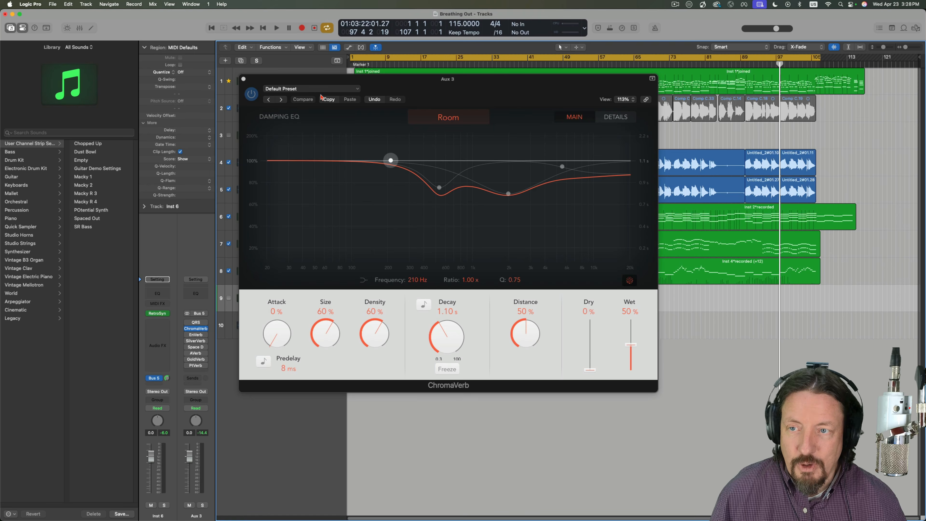
- Load the Big Synth Hall preset from the Synth Reverbs category in ChromaVerb
{"action": "left_click", "coordinate": [310, 91]}
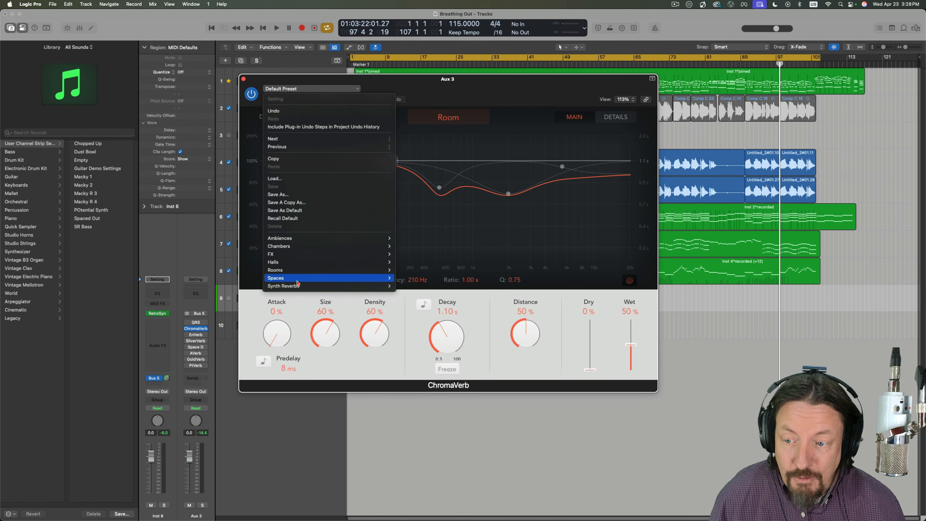
{"action": "mouse_move", "coordinate": [294, 289]}
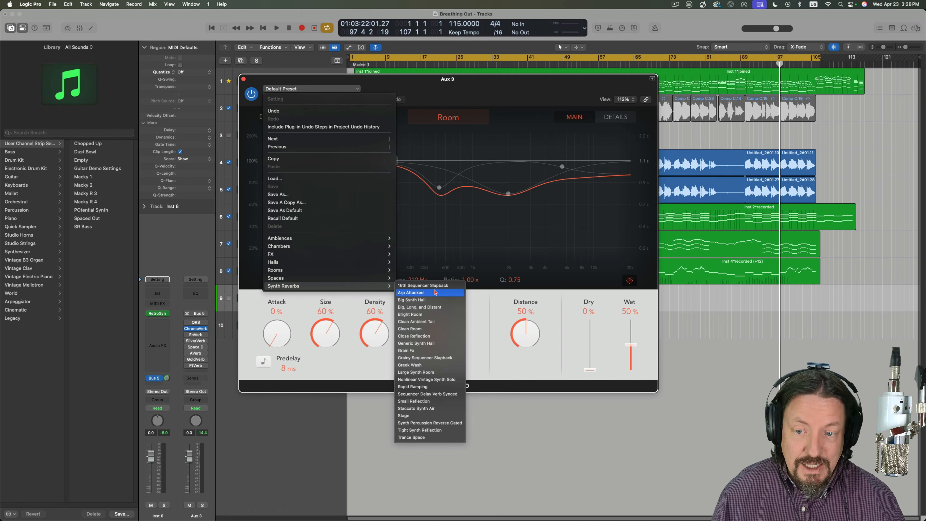
{"action": "left_click", "coordinate": [421, 300]}
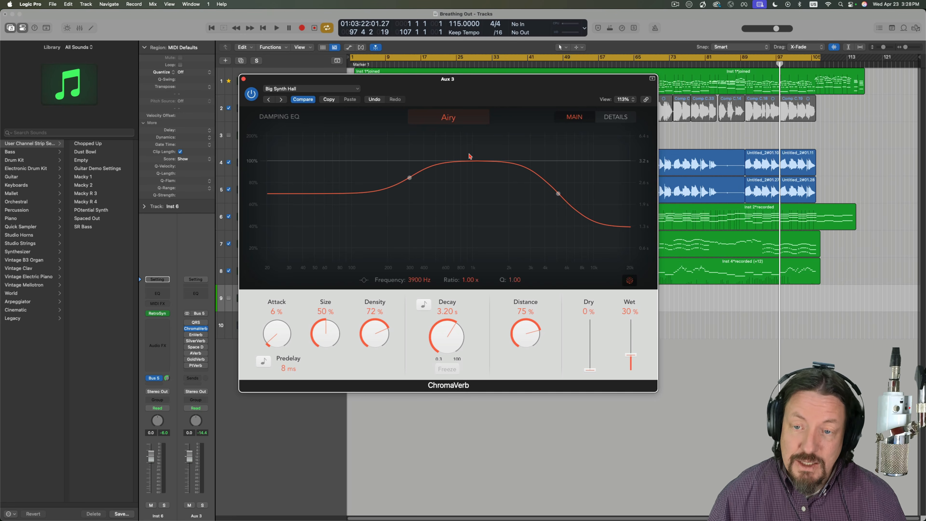
- Look through the Halls category of ChromaVerb presets
{"action": "left_click", "coordinate": [306, 90]}
{"action": "mouse_move", "coordinate": [280, 273]}
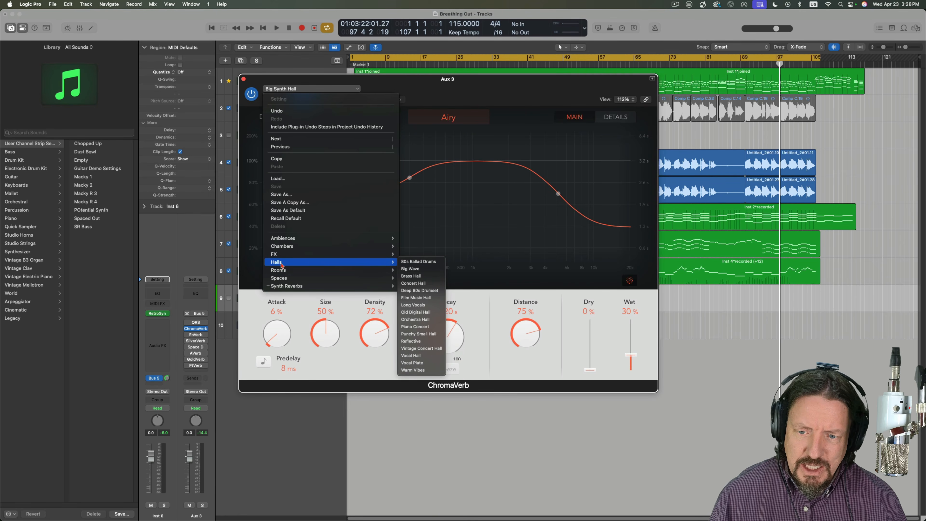
{"action": "left_click", "coordinate": [422, 363]}
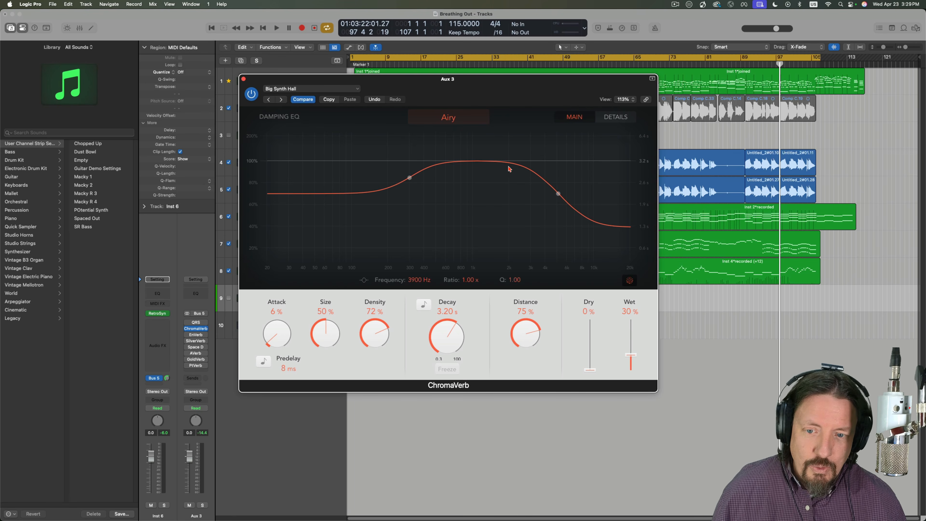
- Show ChromaVerb's details page and examine the available Quality options
{"action": "left_click", "coordinate": [620, 117]}
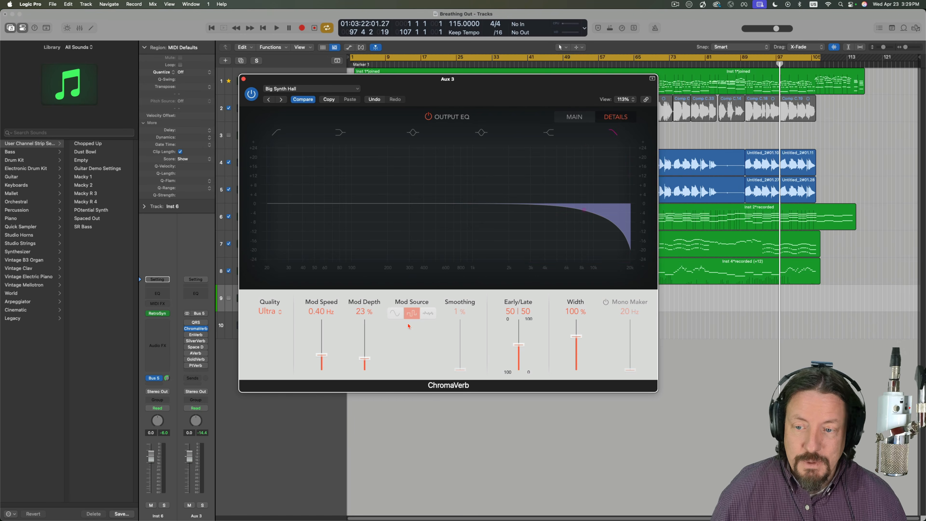
{"action": "left_click", "coordinate": [270, 312]}
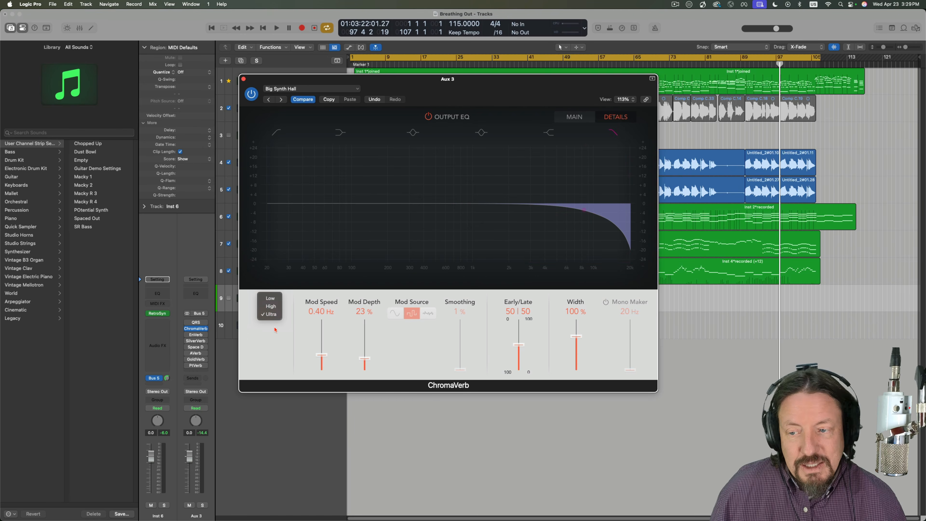
{"action": "left_click", "coordinate": [275, 330]}
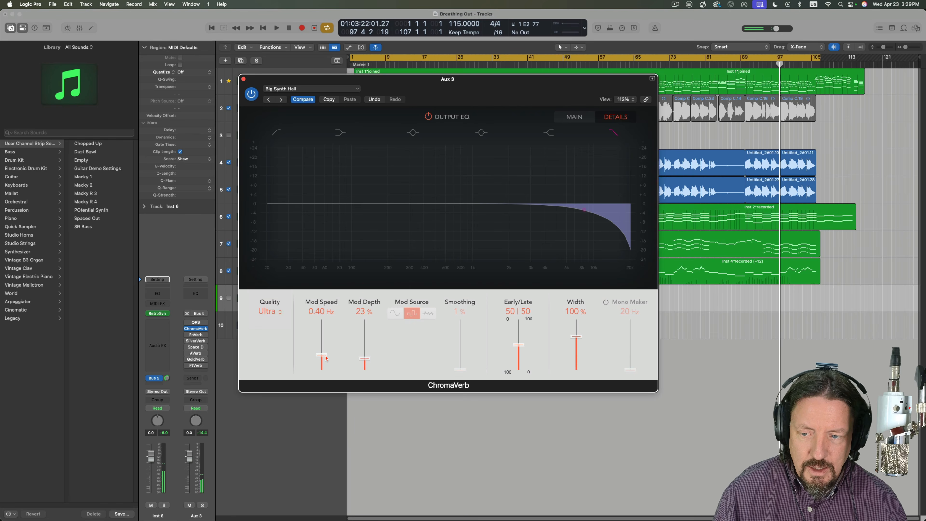
- Try extreme modulation settings in ChromaVerb, ending with Mod Speed at 0.30 Hz and Mod Depth at 37%
{"action": "left_click_drag", "start_coordinate": [326, 358], "coordinate": [326, 323]}
{"action": "left_click_drag", "start_coordinate": [363, 361], "coordinate": [326, 376]}
{"action": "left_click_drag", "start_coordinate": [365, 346], "coordinate": [368, 389]}
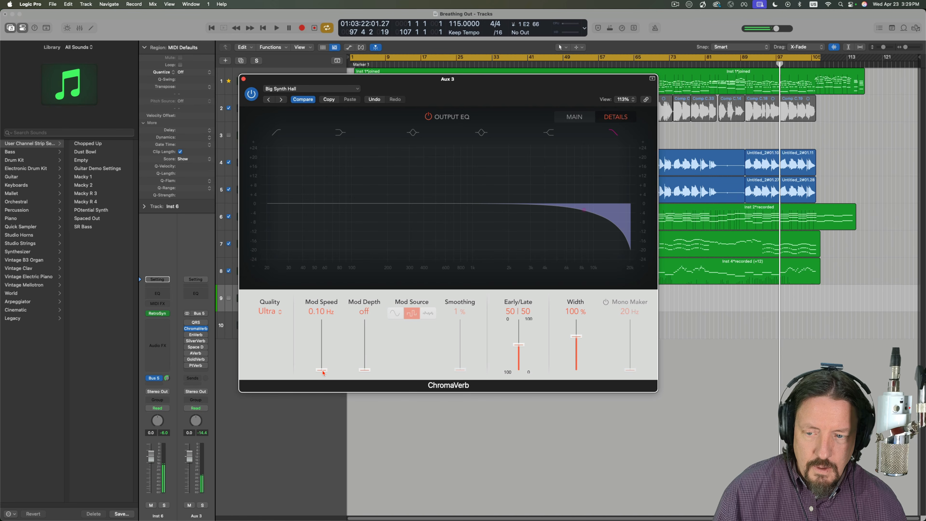
{"action": "left_click_drag", "start_coordinate": [323, 372], "coordinate": [365, 351]}
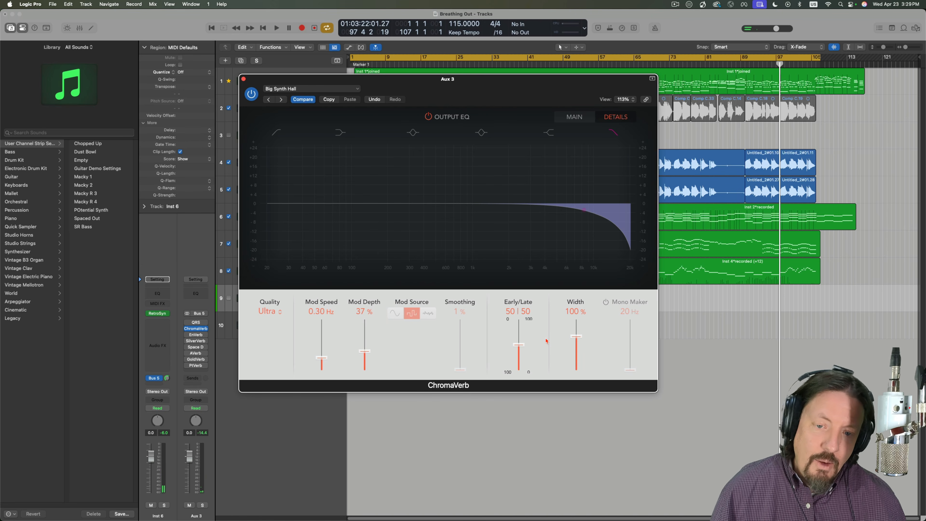
- Set ChromaVerb's Early/Late balance to 80 | 20
{"action": "mouse_move", "coordinate": [521, 342]}
{"action": "left_mouse_down"}
{"action": "mouse_move", "coordinate": [519, 318]}
{"action": "mouse_move", "coordinate": [518, 369]}
{"action": "mouse_move", "coordinate": [519, 318]}
{"action": "mouse_move", "coordinate": [520, 360]}
{"action": "left_mouse_up"}
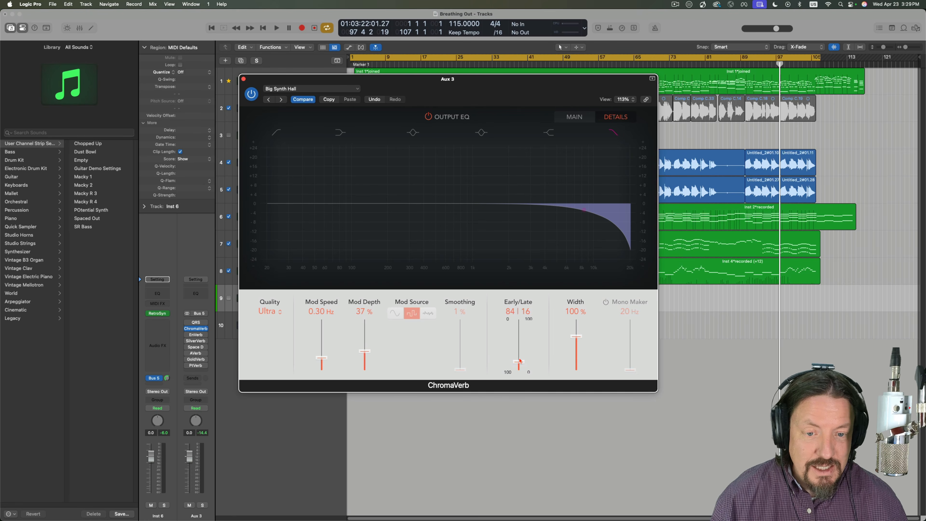
{"action": "left_click_drag", "start_coordinate": [520, 361], "coordinate": [521, 358]}
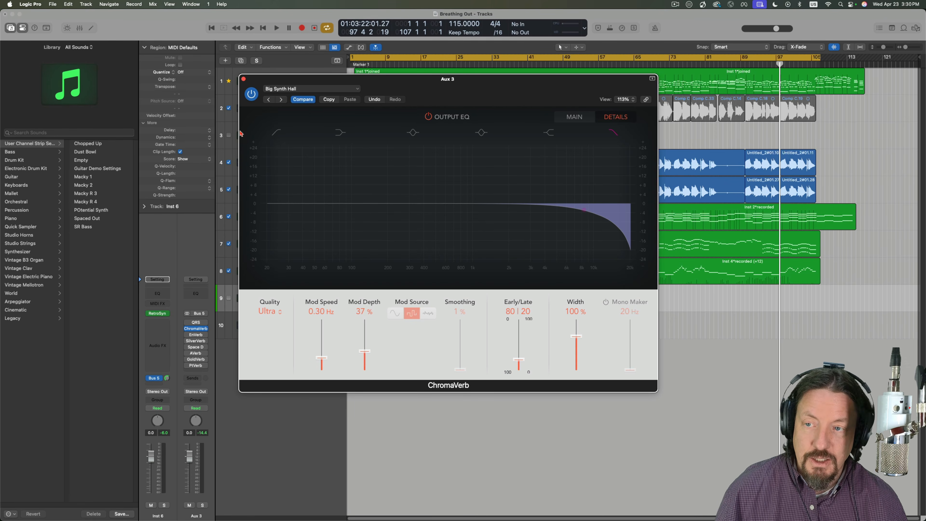
- Close and bypass ChromaVerb, and open EnVerb on Aux 3 with its whole window in view
{"action": "left_click", "coordinate": [243, 80]}
{"action": "mouse_move", "coordinate": [188, 329]}
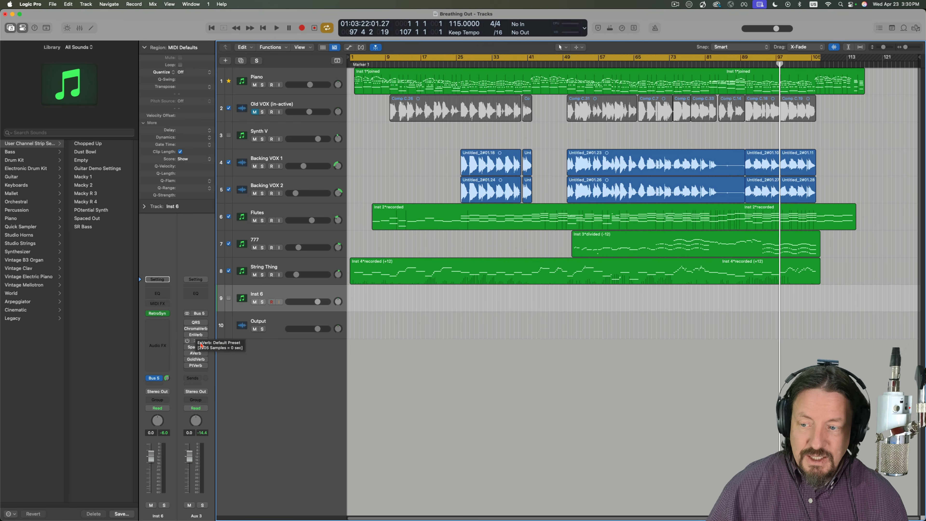
{"action": "left_click", "coordinate": [192, 335]}
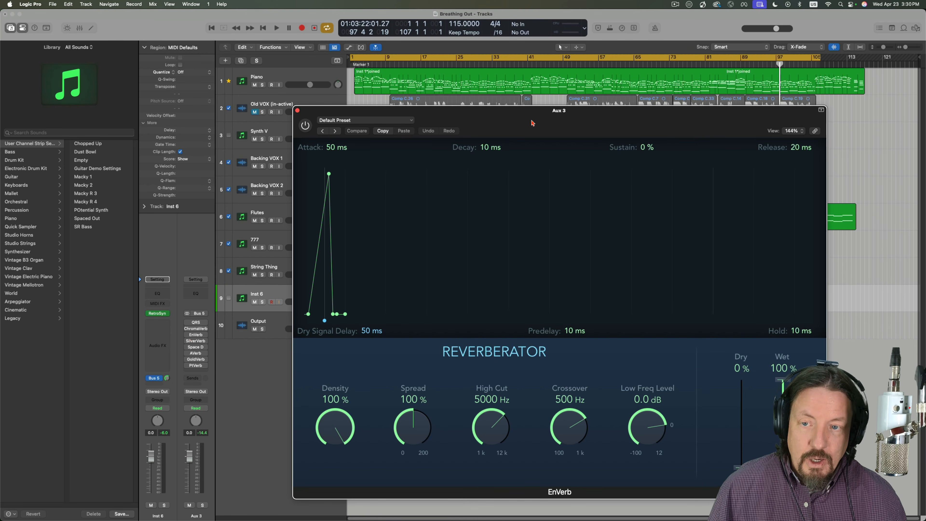
{"action": "left_click_drag", "start_coordinate": [570, 124], "coordinate": [547, 67]}
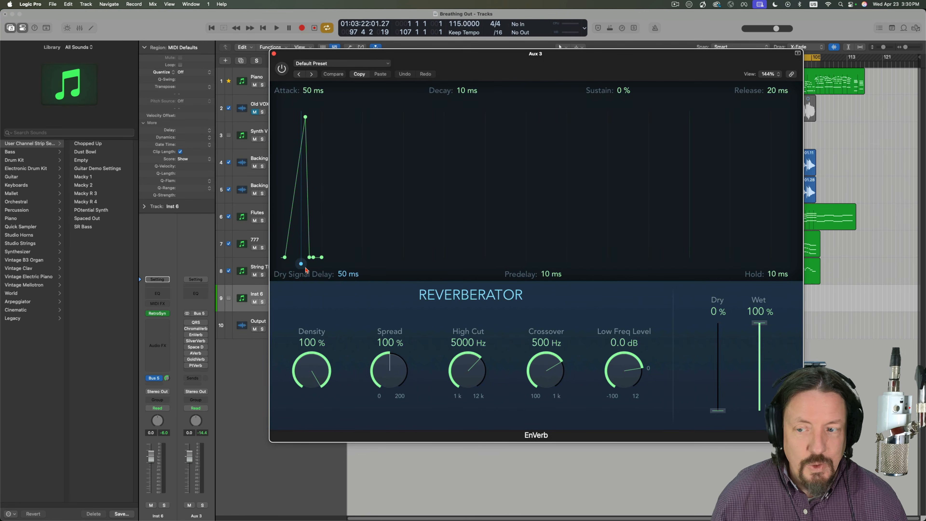
{"action": "mouse_move", "coordinate": [196, 335]}
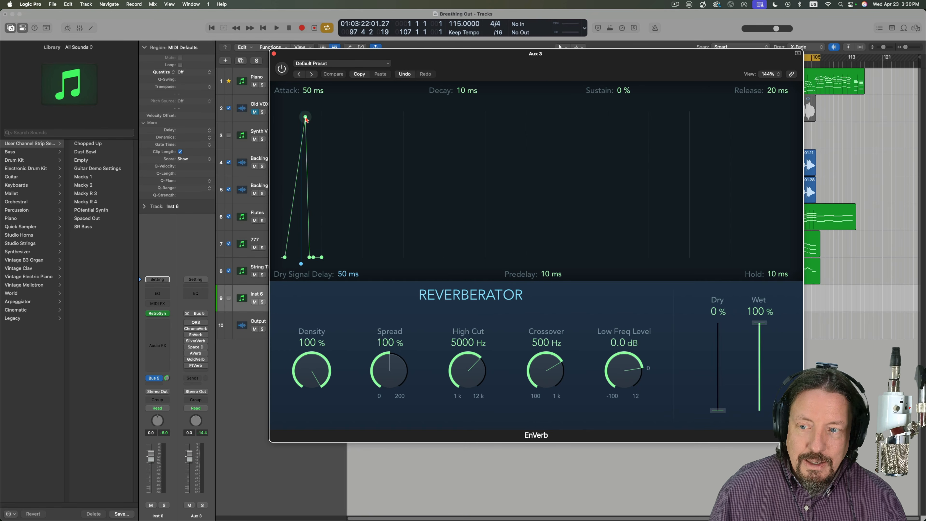
- Try reshaping EnVerb's envelope, ending with 330 ms decay, 32% sustain, 660 ms hold and 370 ms release
{"action": "left_click_drag", "start_coordinate": [314, 257], "coordinate": [541, 175]}
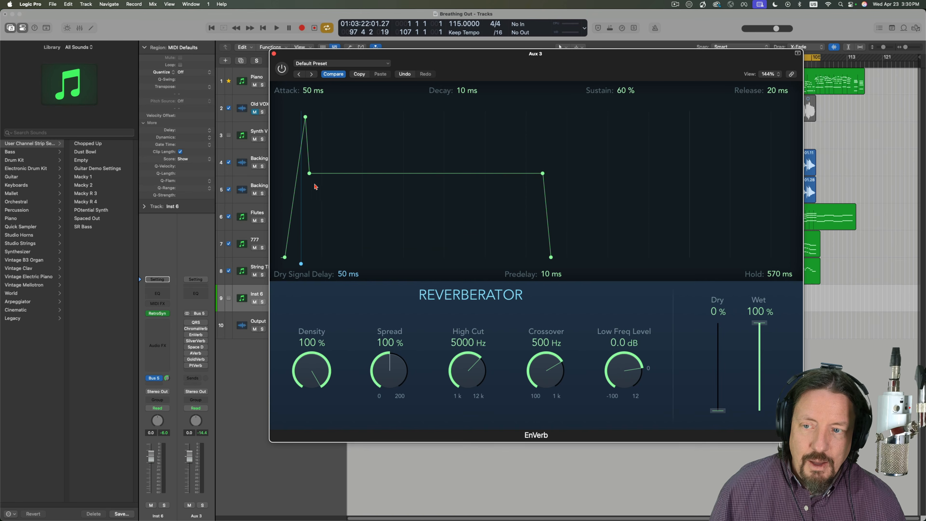
{"action": "left_click_drag", "start_coordinate": [309, 173], "coordinate": [329, 257]}
{"action": "left_click_drag", "start_coordinate": [564, 258], "coordinate": [702, 189]}
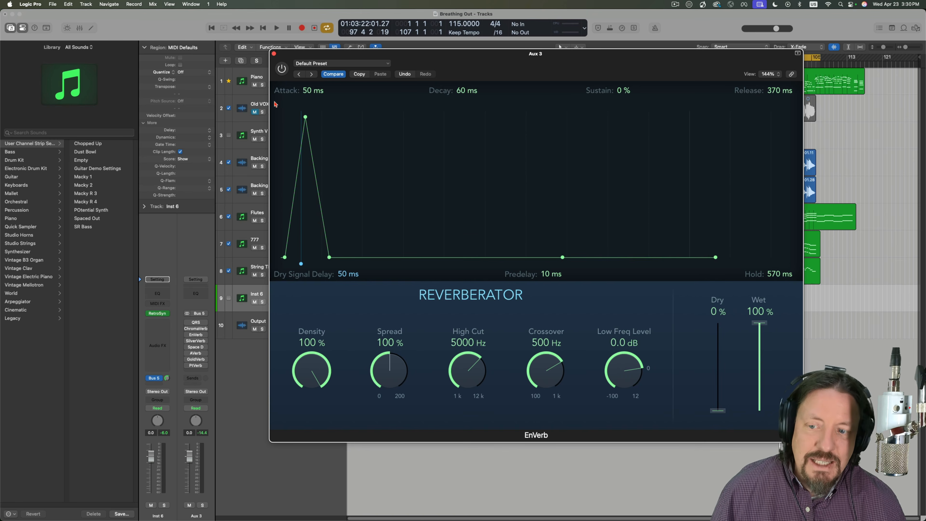
{"action": "left_click_drag", "start_coordinate": [301, 263], "coordinate": [422, 261]}
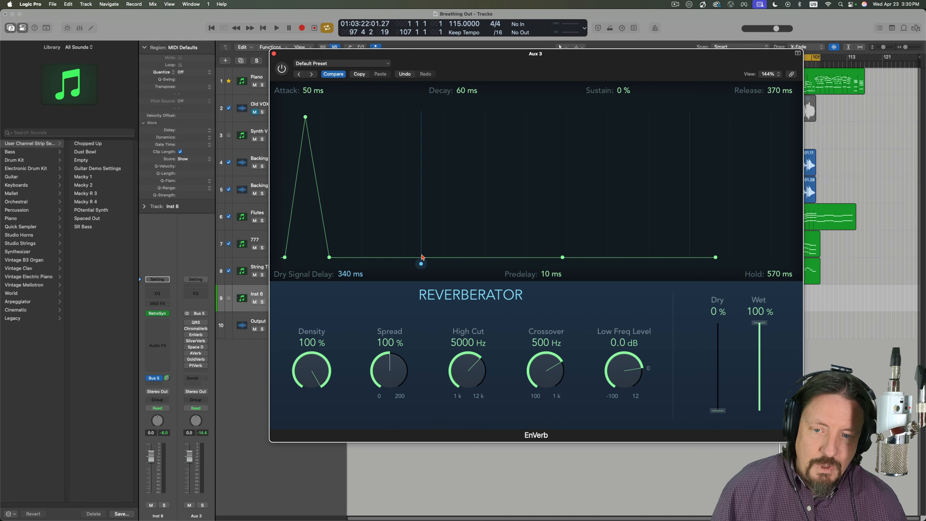
{"action": "left_click_drag", "start_coordinate": [330, 257], "coordinate": [495, 211]}
- Load EnVerb's Aggressive Tale preset and turn the plug-in on
{"action": "left_click", "coordinate": [327, 64]}
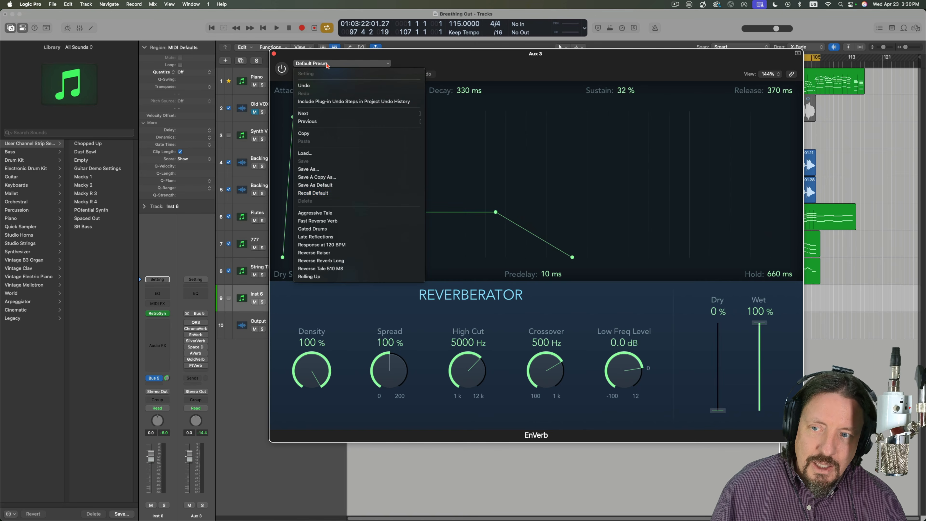
{"action": "left_click", "coordinate": [327, 213]}
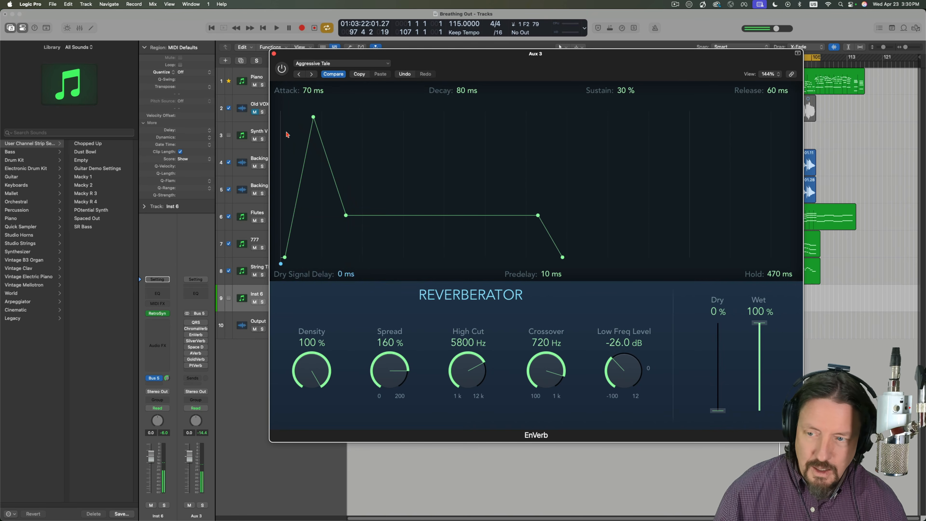
{"action": "left_click", "coordinate": [281, 68]}
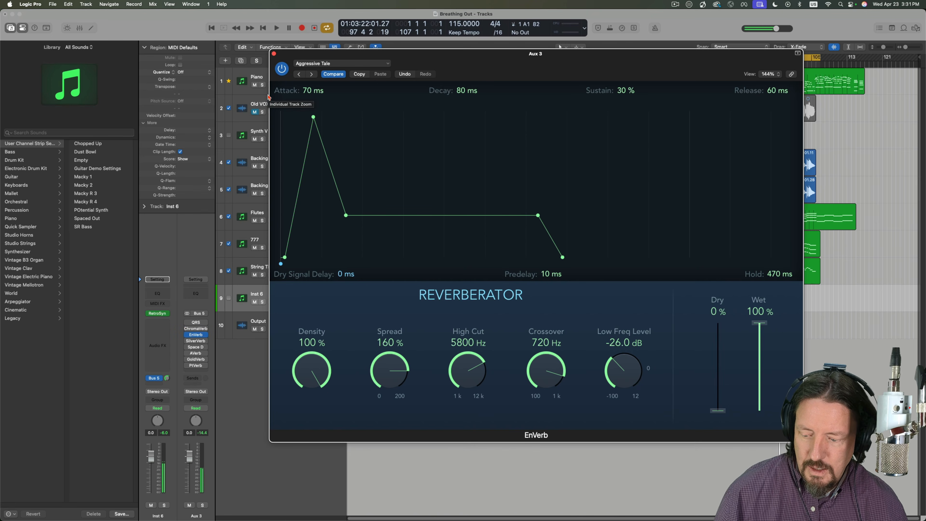
- Try the Fast Reverse Verb preset with a reshaped envelope, ending with 550 ms attack, 200 ms decay, 31% sustain and 380 ms hold
{"action": "left_click", "coordinate": [312, 75]}
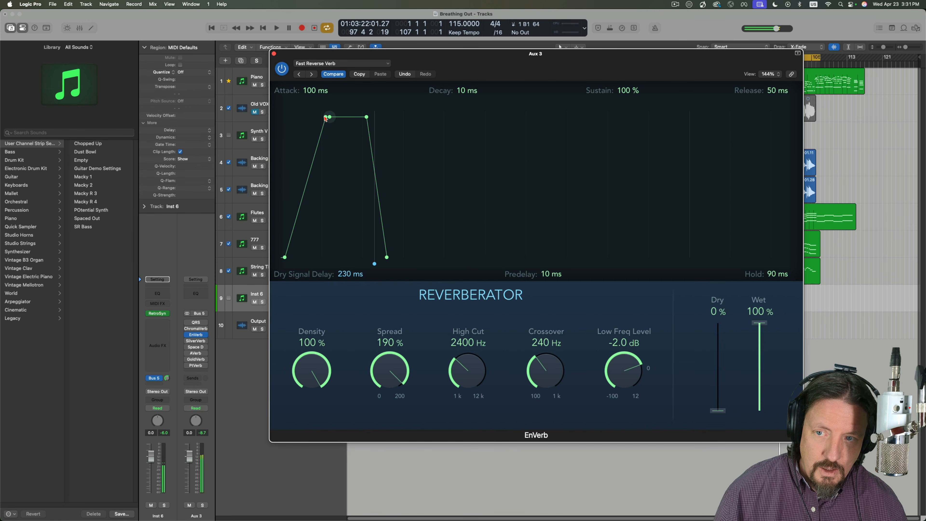
{"action": "left_click_drag", "start_coordinate": [329, 117], "coordinate": [525, 117]}
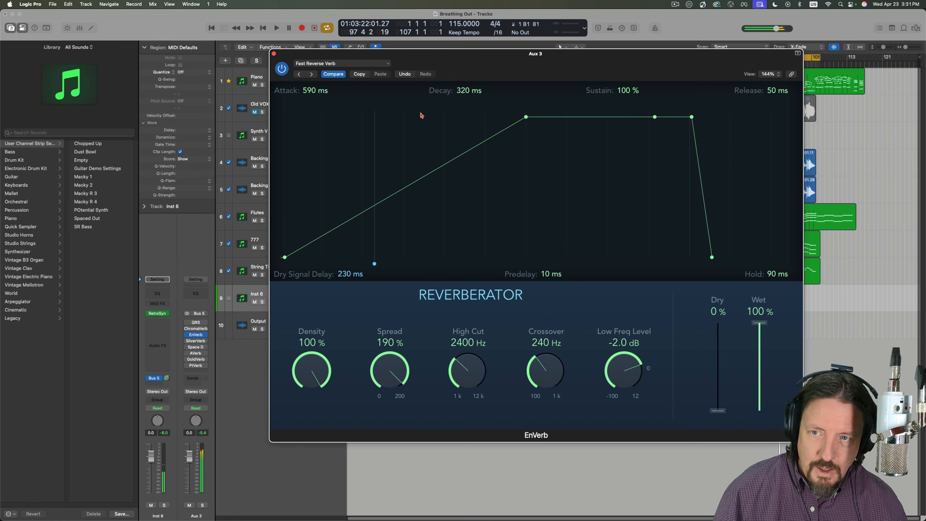
{"action": "left_click_drag", "start_coordinate": [526, 117], "coordinate": [603, 116]}
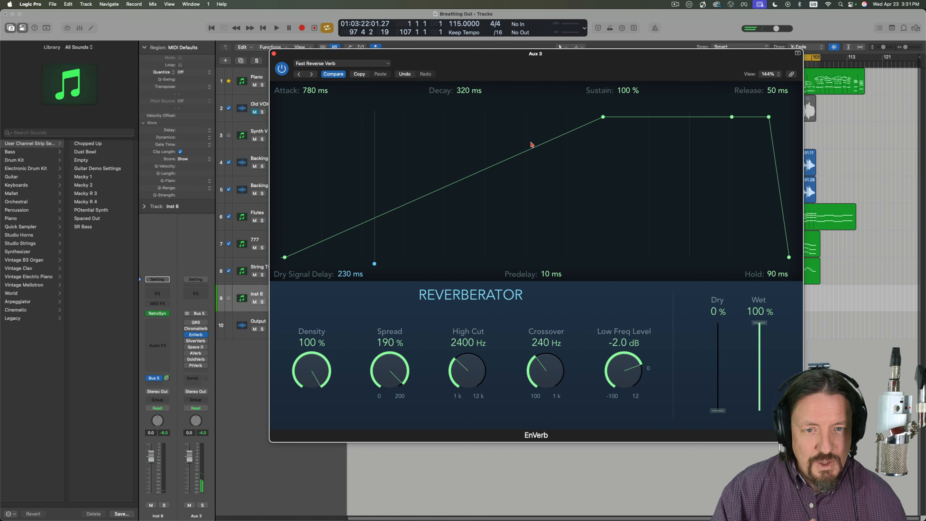
{"action": "left_click_drag", "start_coordinate": [601, 120], "coordinate": [431, 117]}
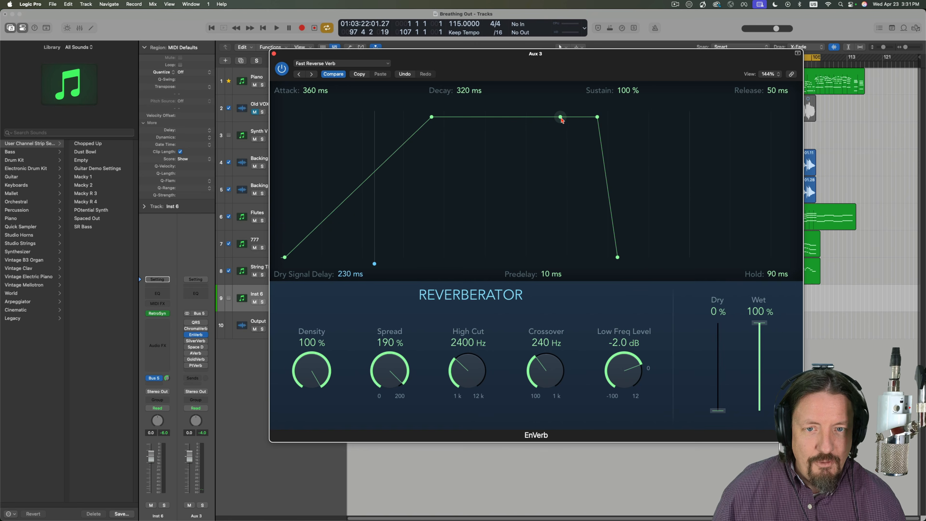
{"action": "left_click_drag", "start_coordinate": [559, 118], "coordinate": [605, 223]}
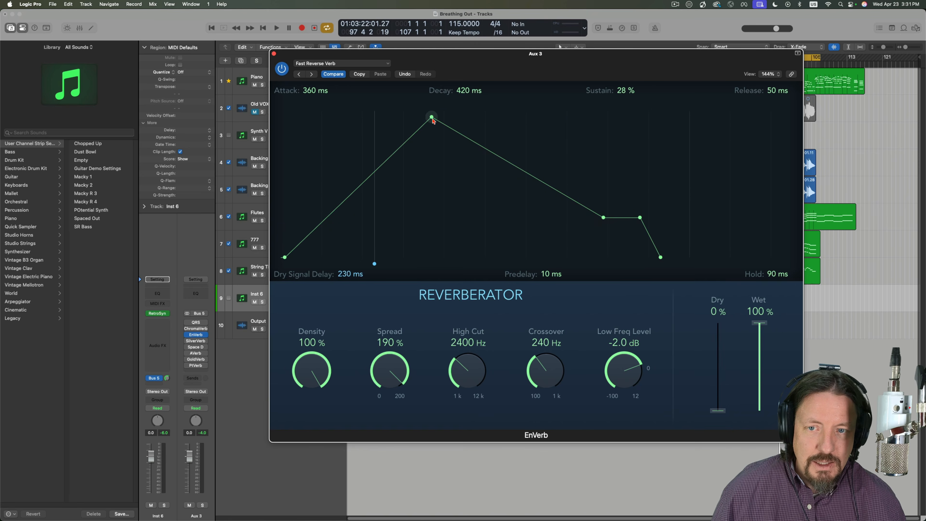
{"action": "left_click_drag", "start_coordinate": [432, 120], "coordinate": [511, 125]}
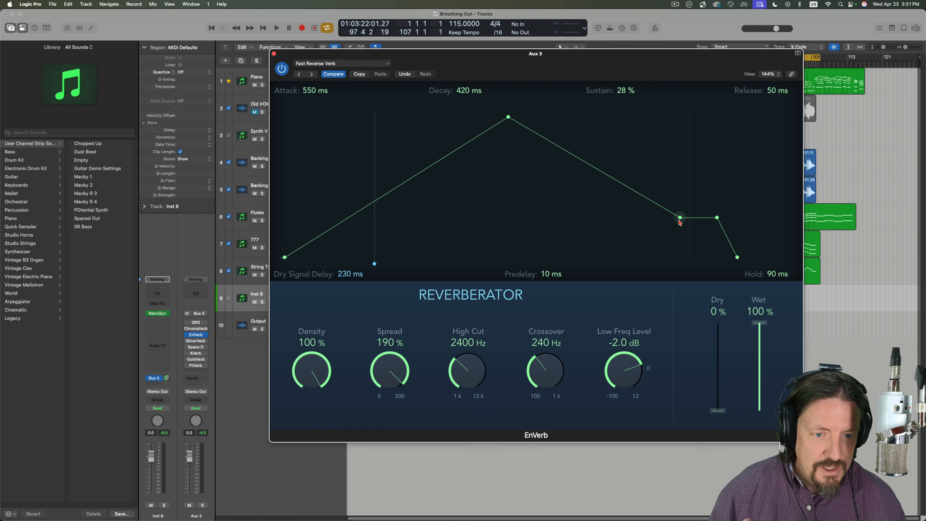
{"action": "left_click_drag", "start_coordinate": [680, 219], "coordinate": [740, 212]}
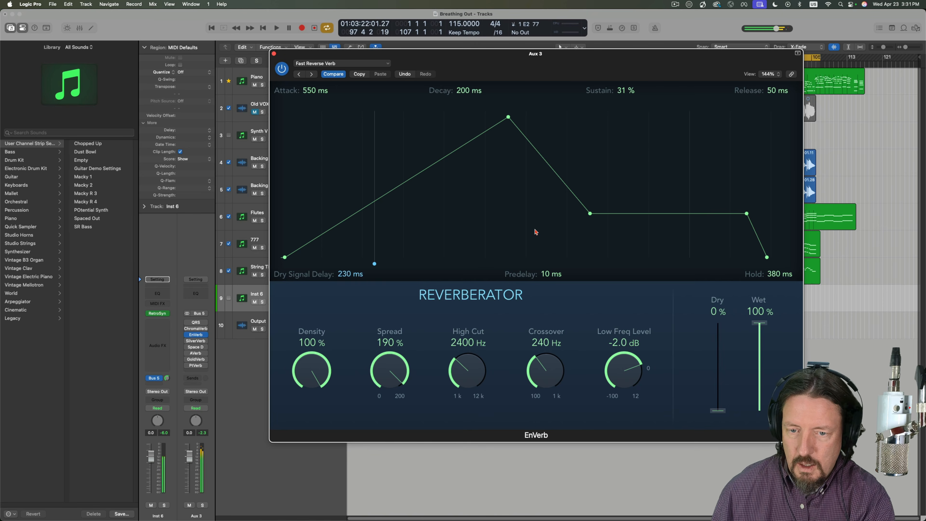
- Audition EnVerb's presets backwards from Rolling Up through the reverse presets, ending on Response at 120 BPM
{"action": "left_click", "coordinate": [342, 65]}
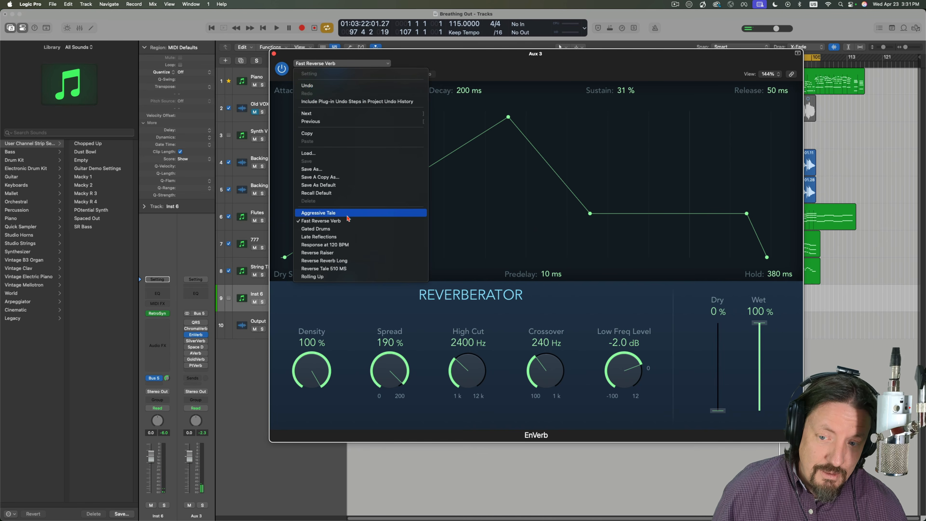
{"action": "left_click", "coordinate": [329, 278]}
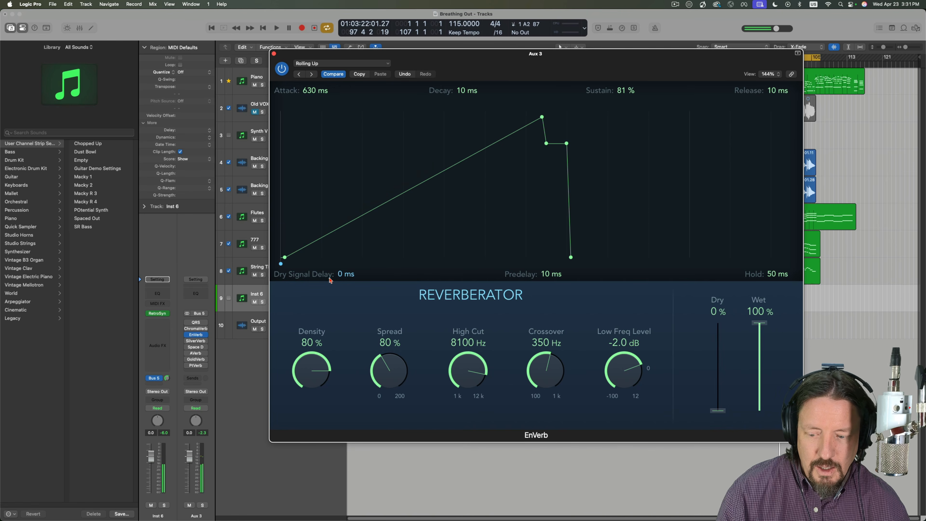
{"action": "left_click", "coordinate": [301, 76]}
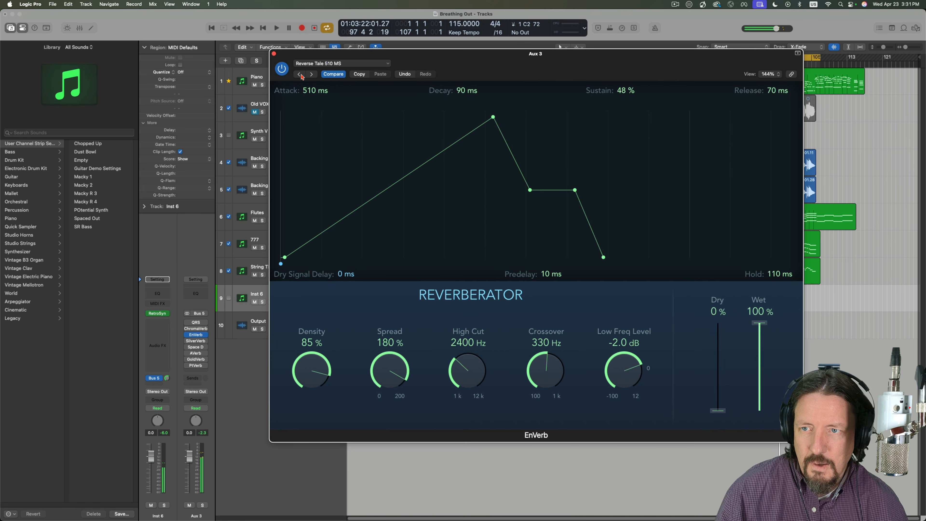
{"action": "left_click", "coordinate": [301, 75]}
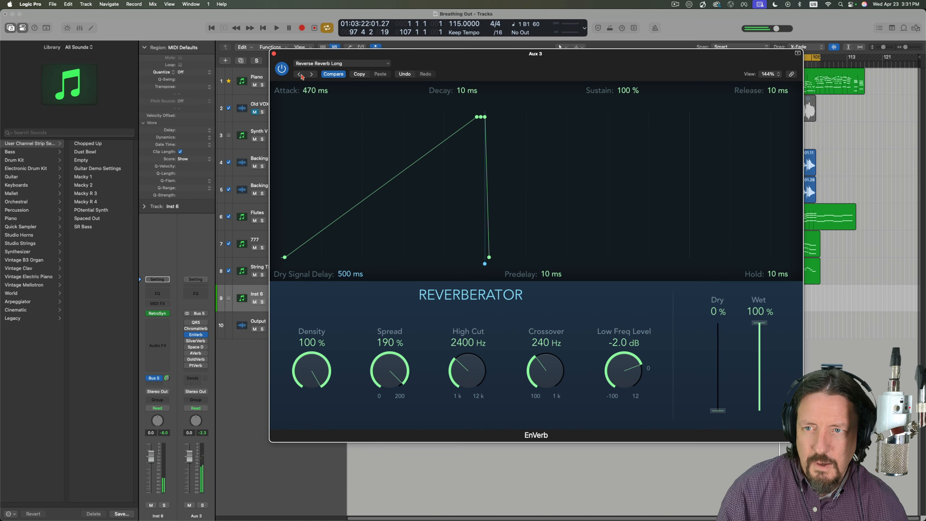
{"action": "left_click", "coordinate": [300, 75]}
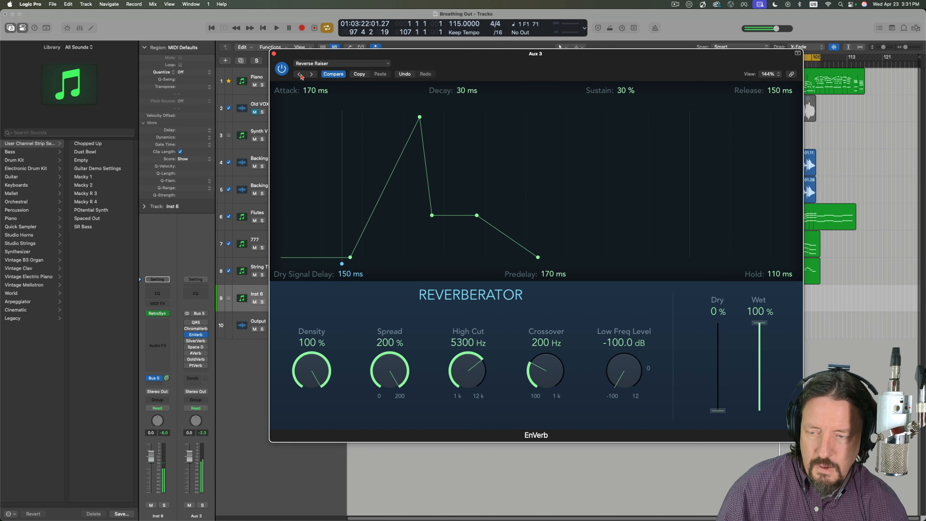
{"action": "left_click", "coordinate": [299, 75]}
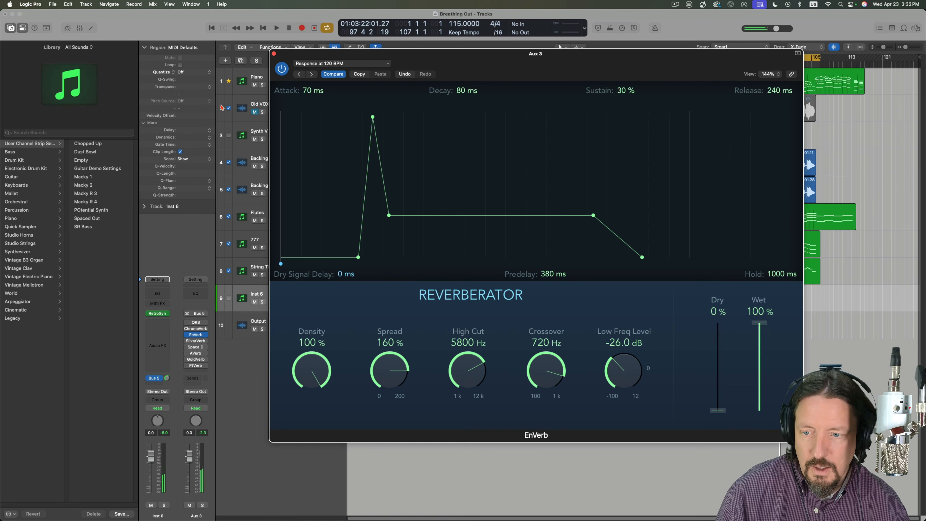
- Stretch EnVerb's envelope to 1000 ms predelay, 1000 ms attack and 1000 ms decay, with sustain at 32%
{"action": "left_click_drag", "start_coordinate": [359, 259], "coordinate": [433, 261]}
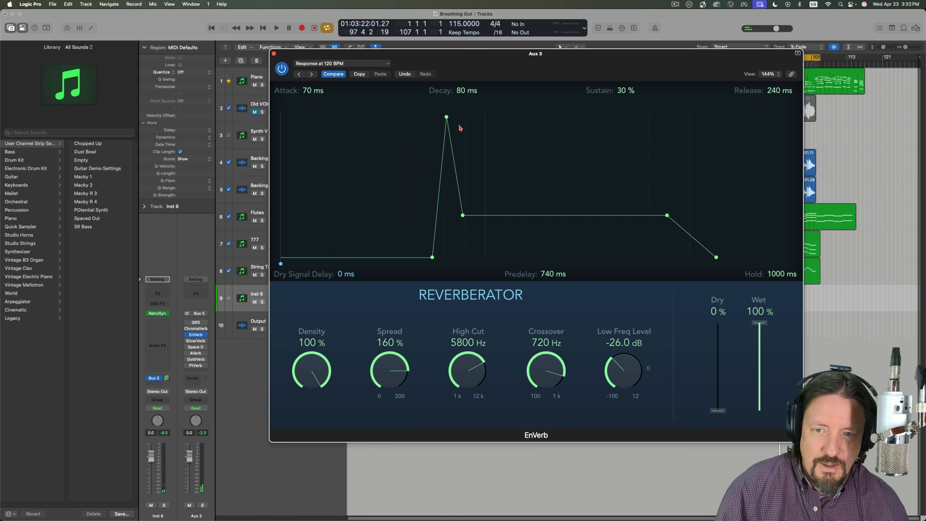
{"action": "left_click_drag", "start_coordinate": [445, 117], "coordinate": [582, 165]}
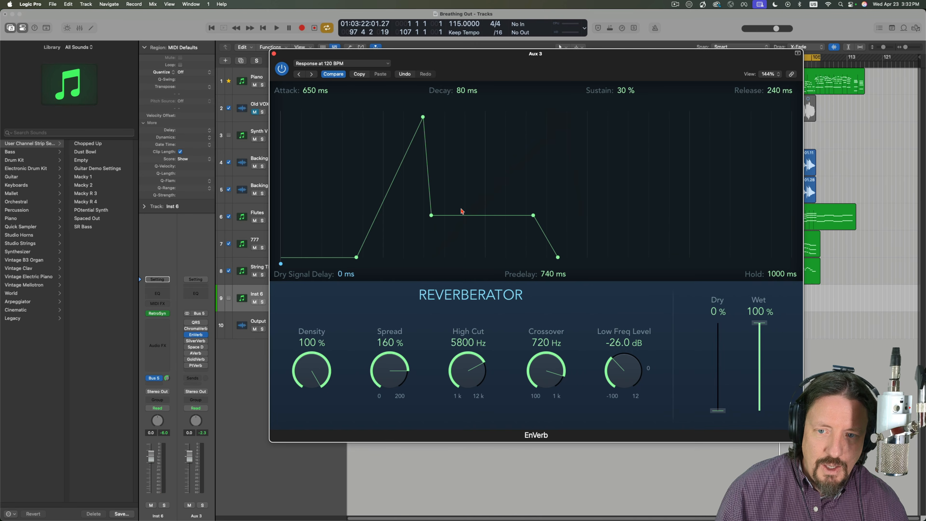
{"action": "left_click_drag", "start_coordinate": [431, 215], "coordinate": [558, 213]}
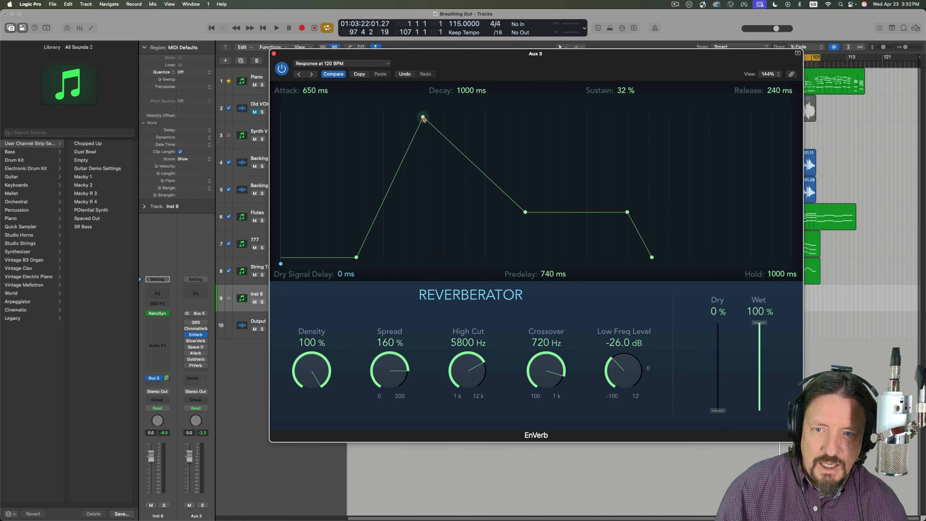
{"action": "left_click_drag", "start_coordinate": [423, 117], "coordinate": [551, 112]}
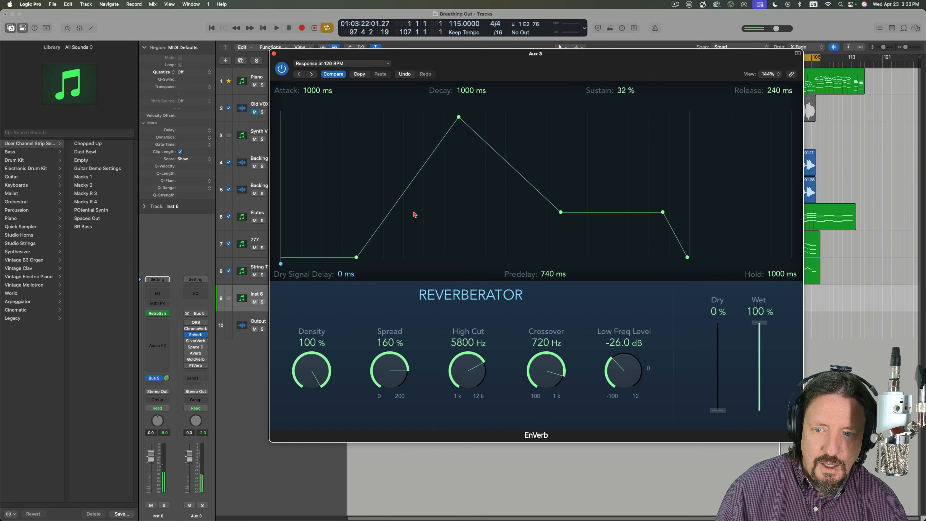
{"action": "left_click_drag", "start_coordinate": [356, 257], "coordinate": [500, 253]}
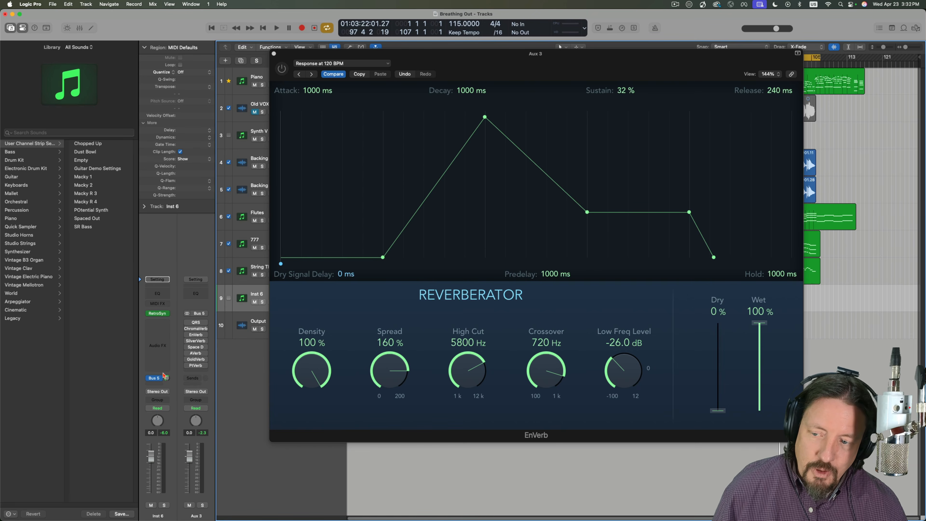
- Turn on SilverVerb on Aux 3, open its window and close the EnVerb window
{"action": "mouse_move", "coordinate": [188, 342]}
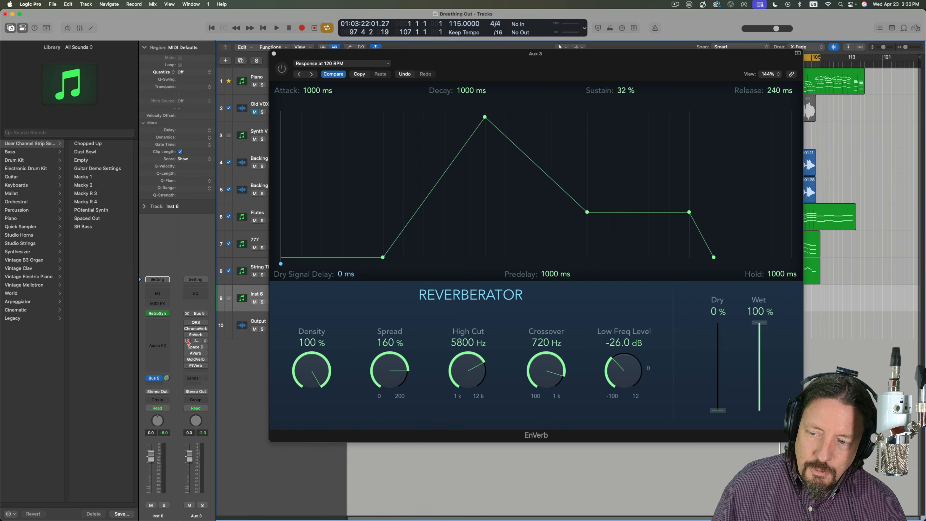
{"action": "left_click", "coordinate": [196, 342]}
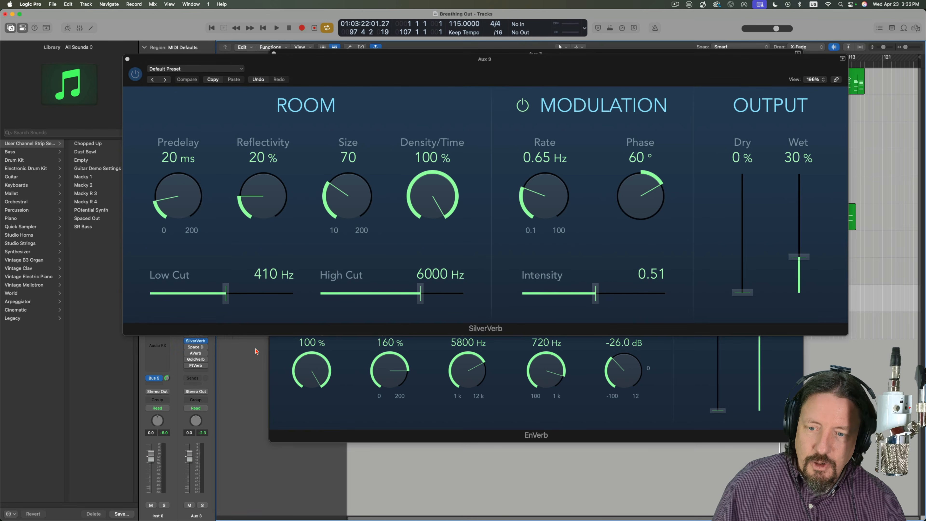
{"action": "left_click", "coordinate": [312, 411]}
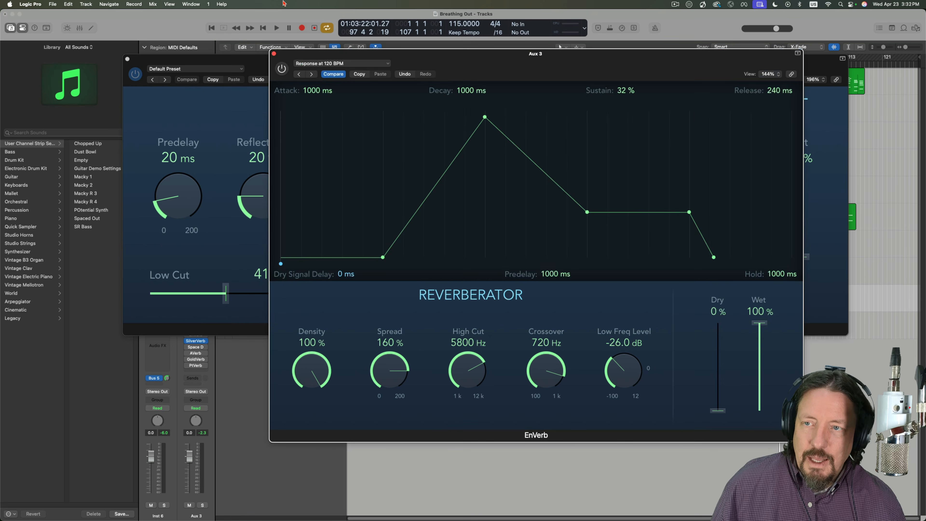
{"action": "left_click", "coordinate": [272, 52]}
{"action": "left_click_drag", "start_coordinate": [559, 67], "coordinate": [535, 66]}
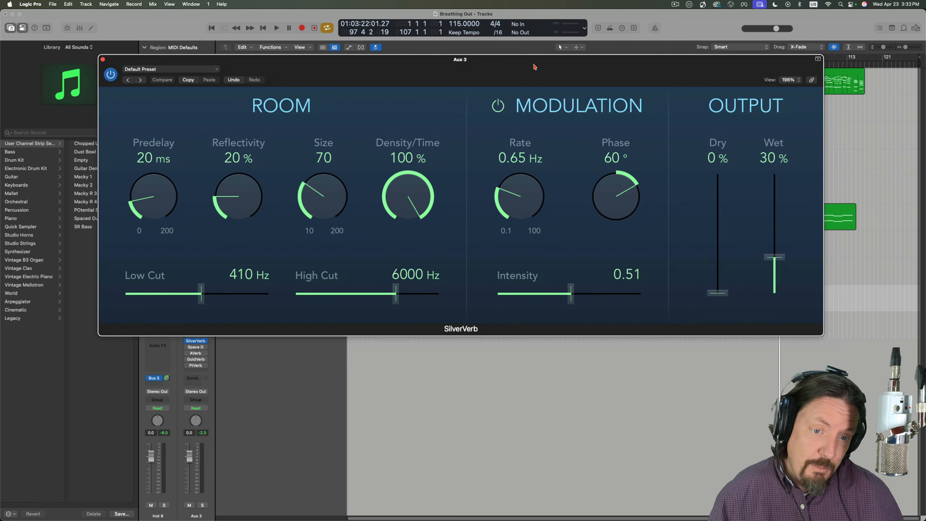
{"action": "left_click_drag", "start_coordinate": [534, 66], "coordinate": [533, 65]}
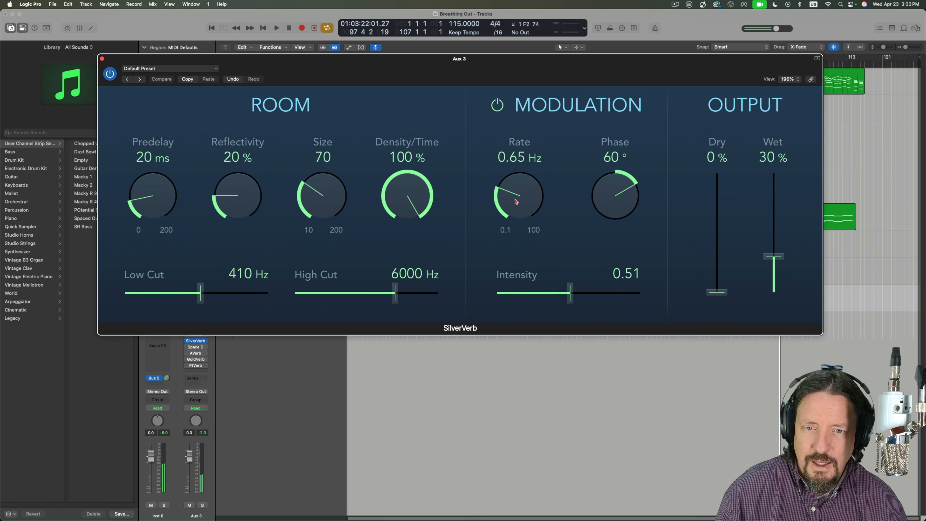
- Set SilverVerb's modulation to a rate of 14.00 Hz, a phase of -180° and an intensity of 0.17
{"action": "left_click_drag", "start_coordinate": [517, 202], "coordinate": [515, 158]}
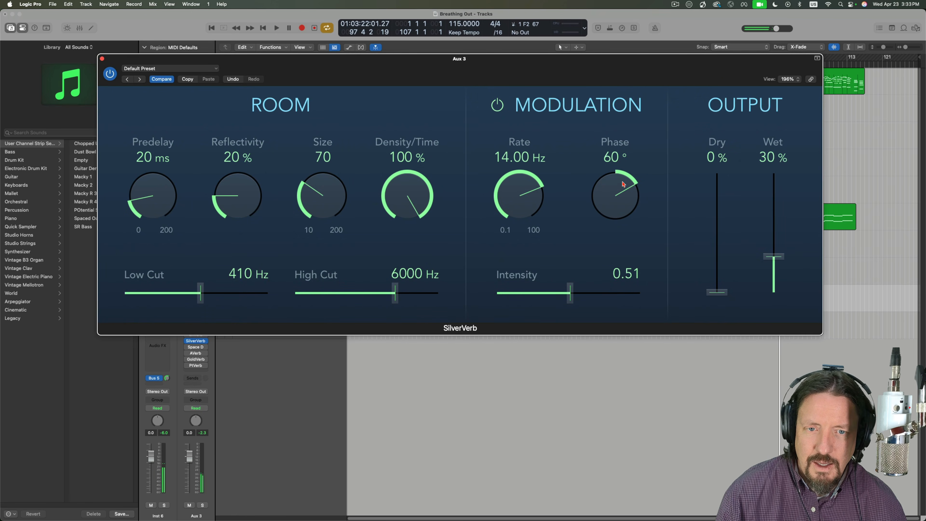
{"action": "left_click_drag", "start_coordinate": [618, 197], "coordinate": [521, 301]}
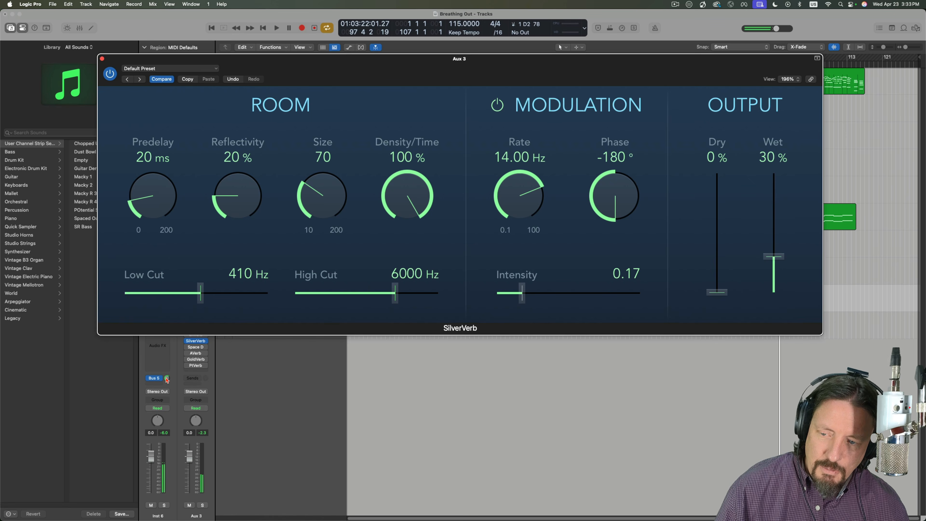
- Switch off SilverVerb's modulation, then set its reflectivity to 100% and its size to 170
{"action": "left_click_drag", "start_coordinate": [167, 380], "coordinate": [163, 345]}
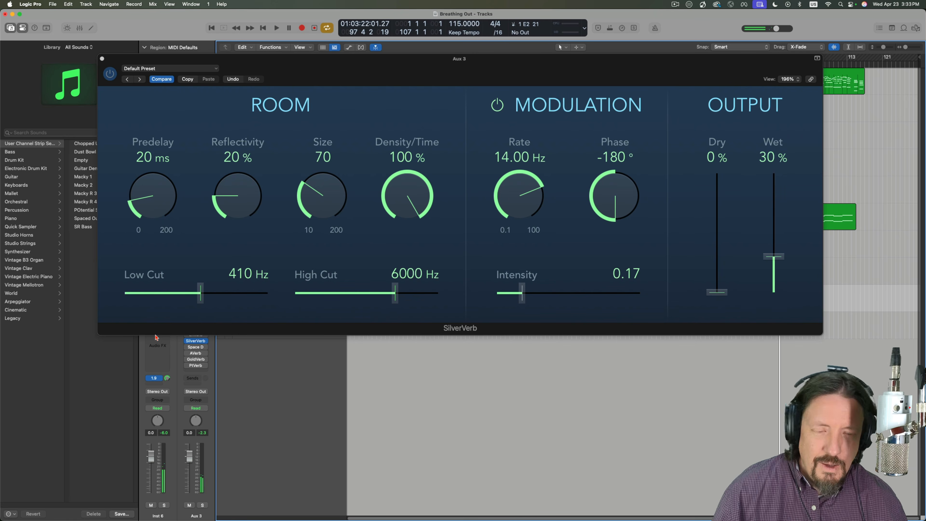
{"action": "left_click", "coordinate": [497, 106]}
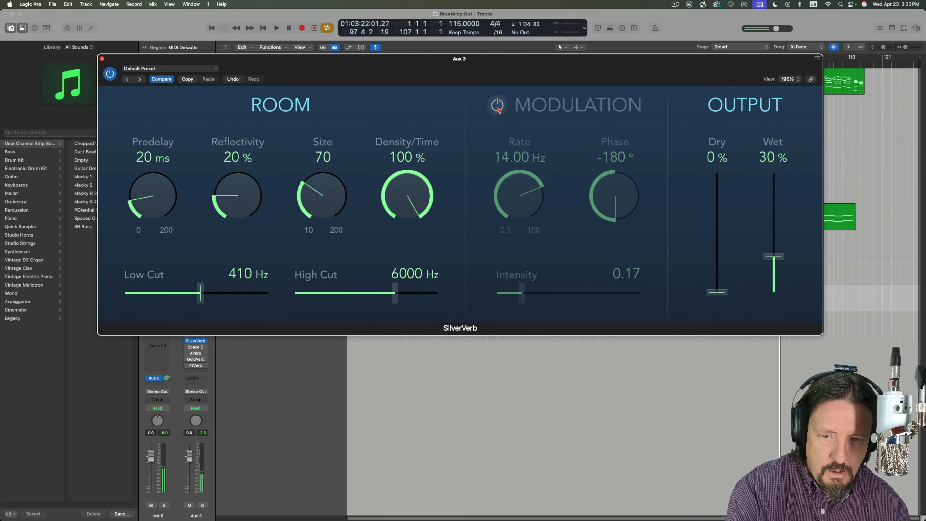
{"action": "left_click_drag", "start_coordinate": [316, 193], "coordinate": [296, 117]}
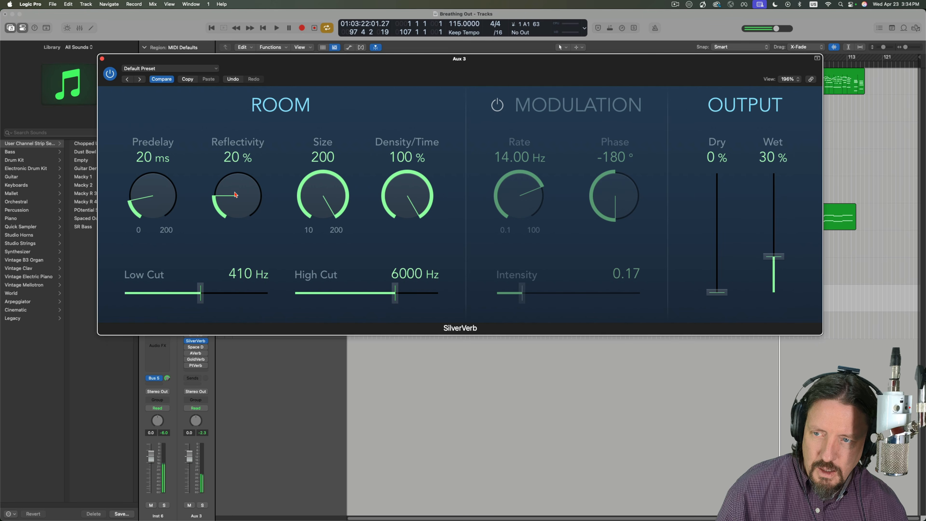
{"action": "left_click_drag", "start_coordinate": [235, 194], "coordinate": [324, 203]}
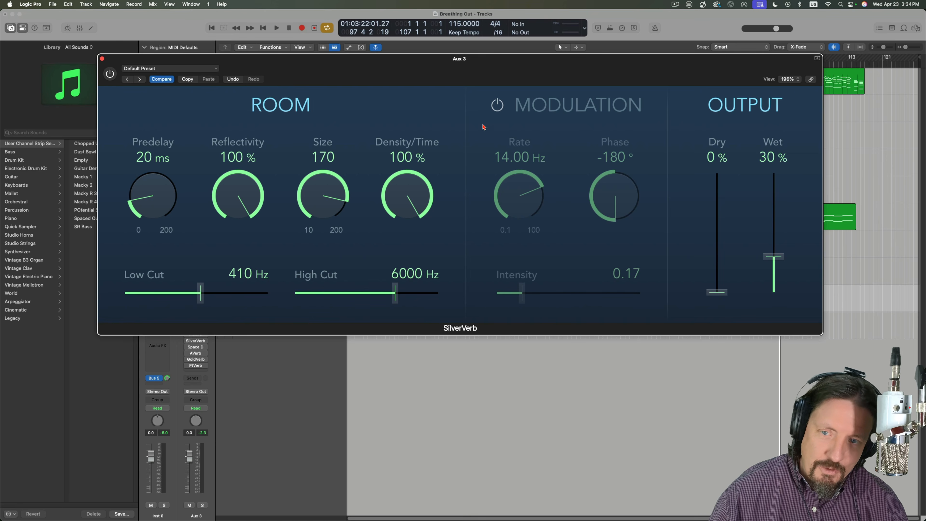
- Close the SilverVerb window and open Space Designer on Aux 3, enlarging its view to 154%
{"action": "left_click", "coordinate": [102, 59]}
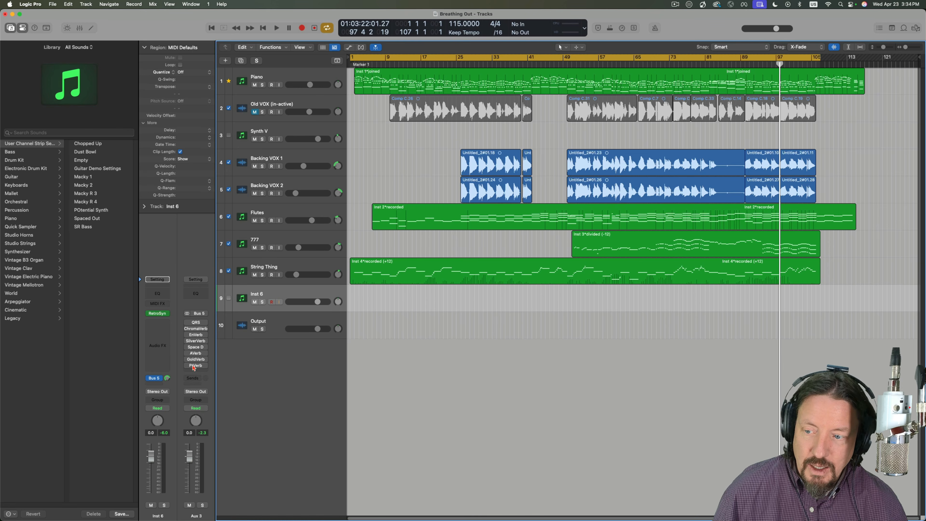
{"action": "left_click", "coordinate": [196, 347]}
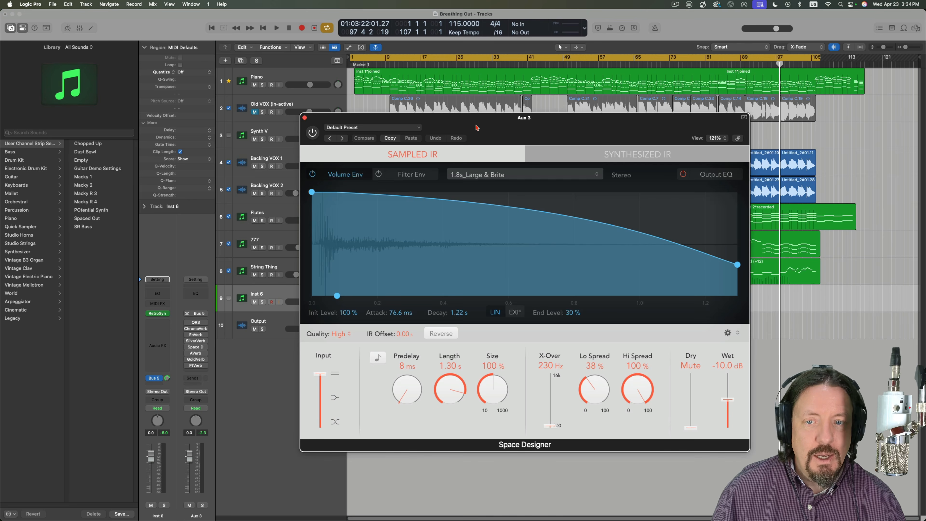
{"action": "left_click_drag", "start_coordinate": [477, 128], "coordinate": [302, 69]}
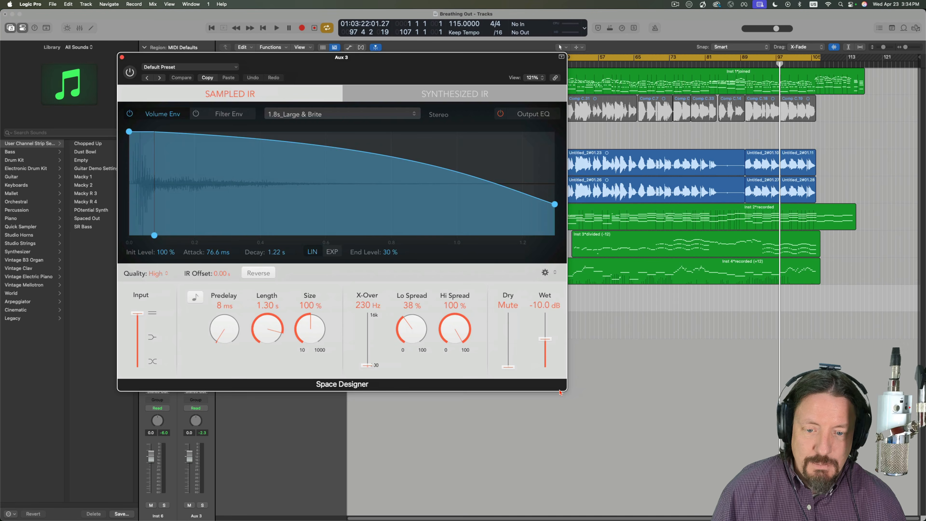
{"action": "left_click_drag", "start_coordinate": [566, 391], "coordinate": [688, 470]}
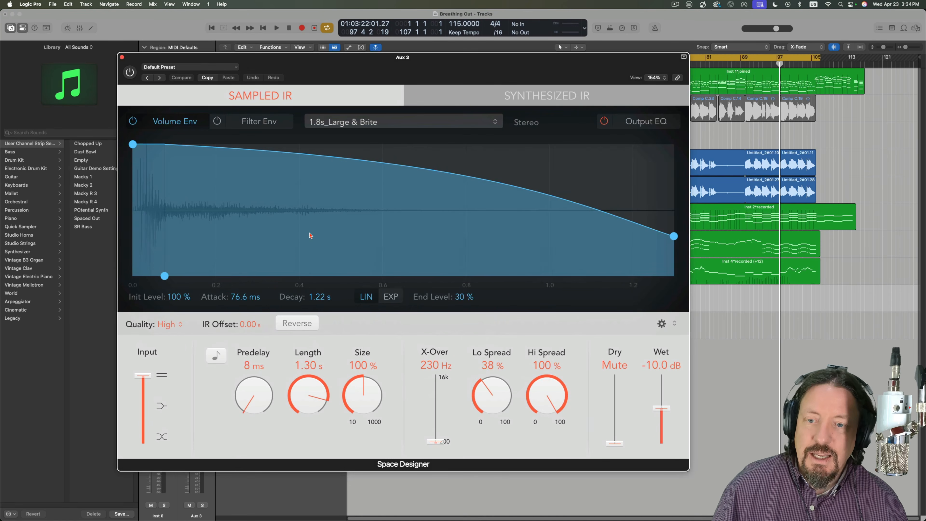
{"action": "left_click_drag", "start_coordinate": [282, 67], "coordinate": [292, 58]}
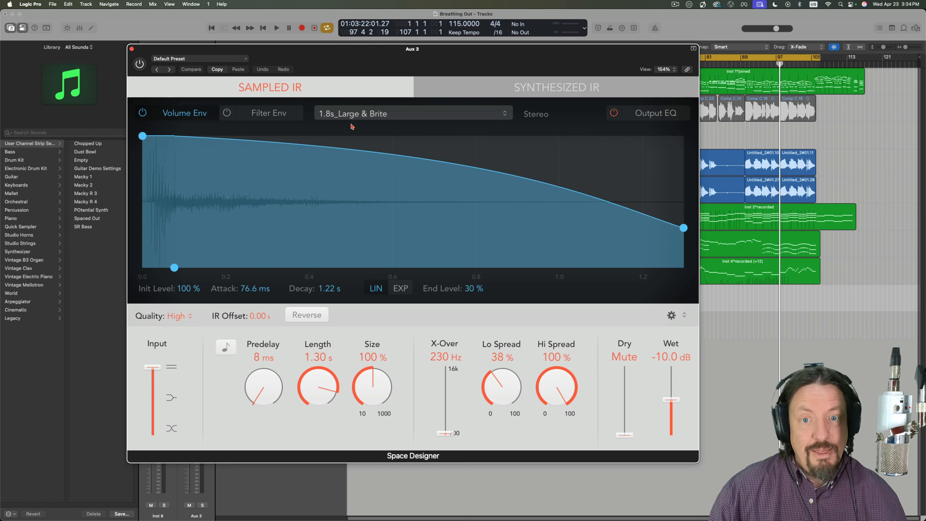
- Look through the impulse response files in the 01 Rooms folder and leave without loading one
{"action": "left_click", "coordinate": [379, 115]}
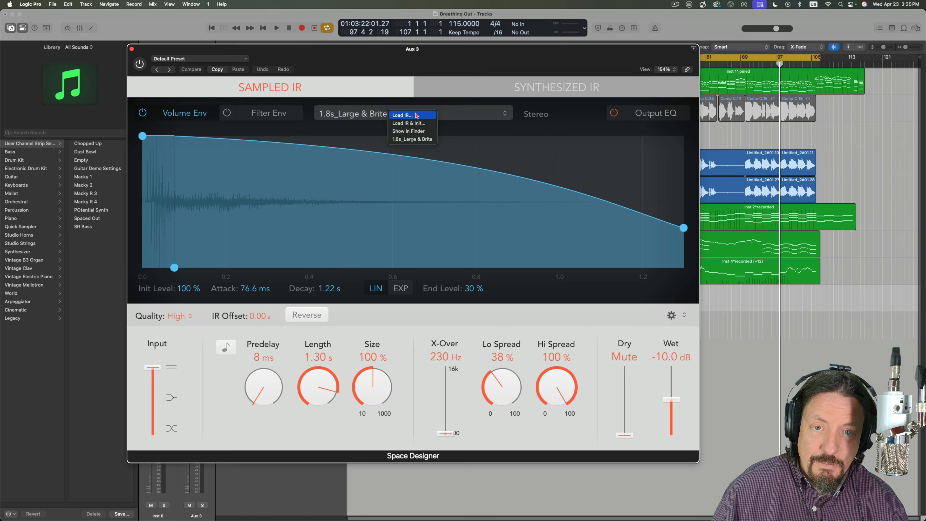
{"action": "left_click", "coordinate": [449, 117]}
{"action": "left_click", "coordinate": [402, 119]}
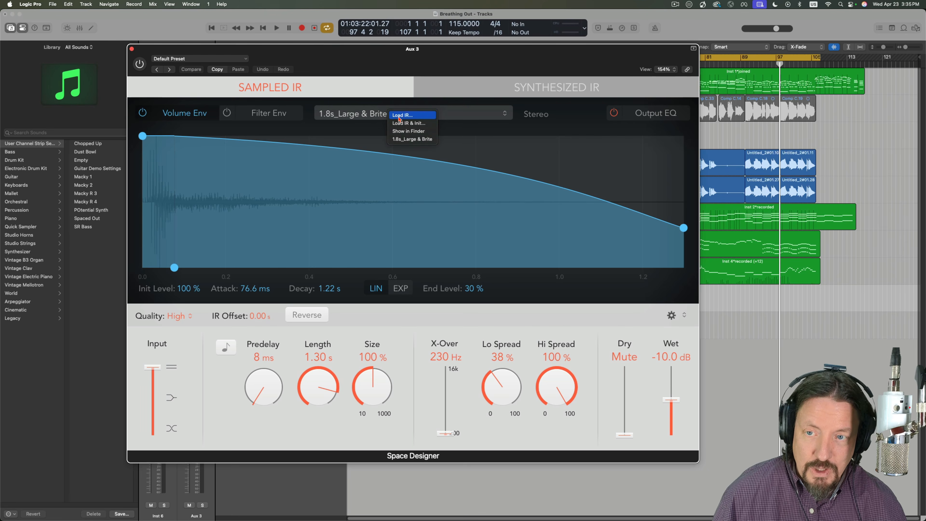
{"action": "left_click", "coordinate": [405, 116]}
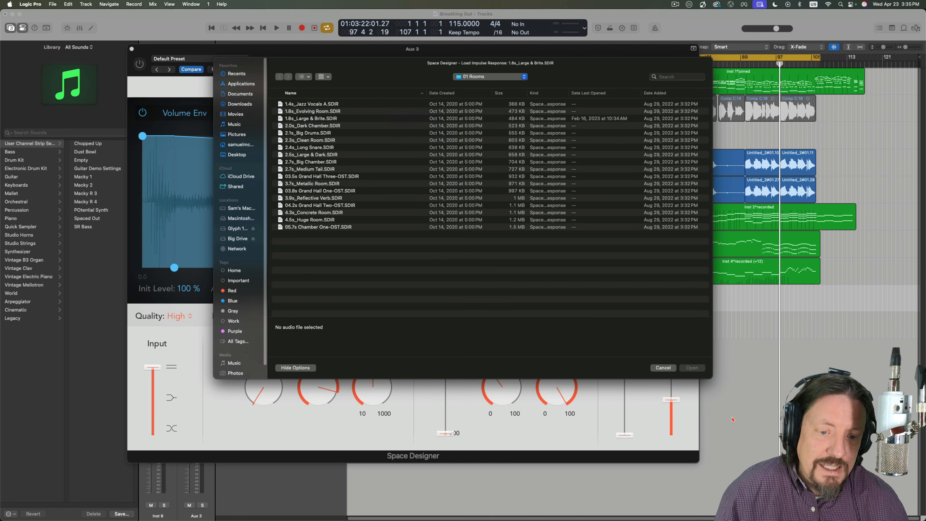
{"action": "left_click", "coordinate": [664, 369]}
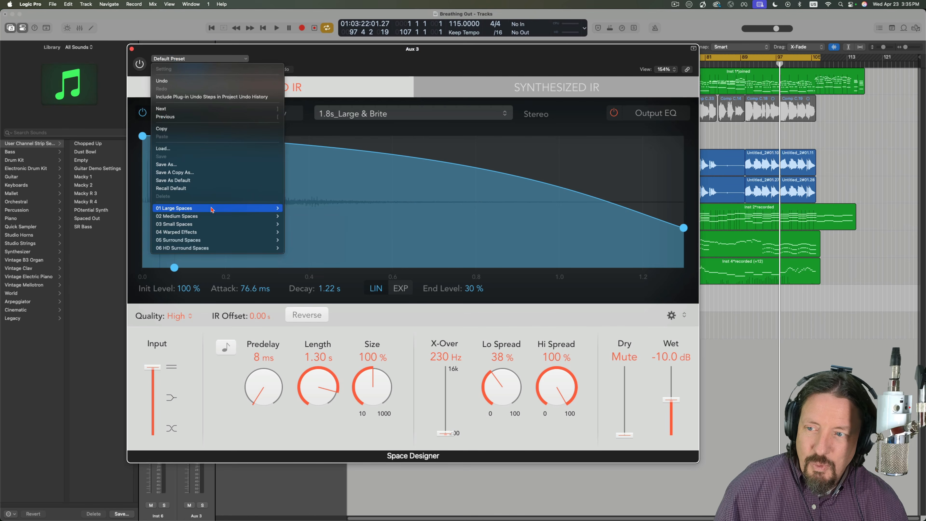
- Browse Space Designer's preset categories, including 06 HD Surround Spaces and the rooms in 03 Small Spaces
{"action": "mouse_move", "coordinate": [215, 208]}
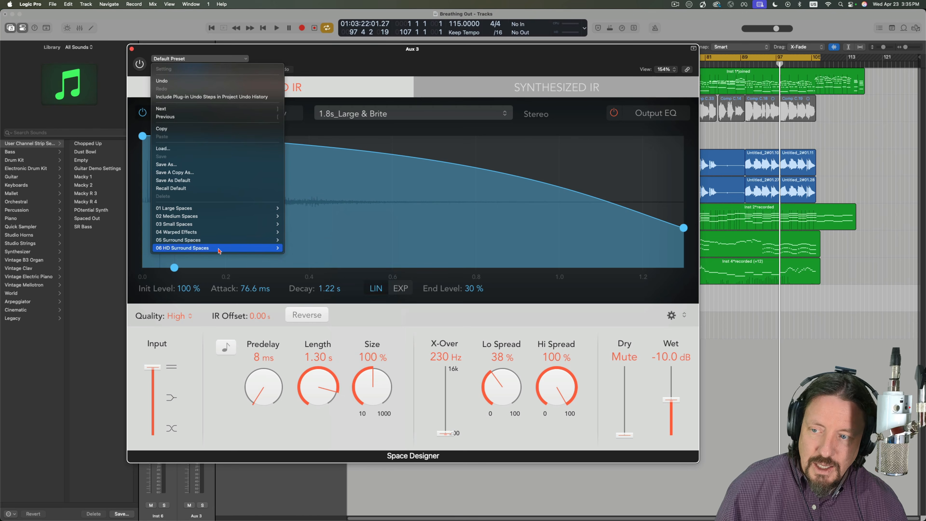
{"action": "mouse_move", "coordinate": [207, 241]}
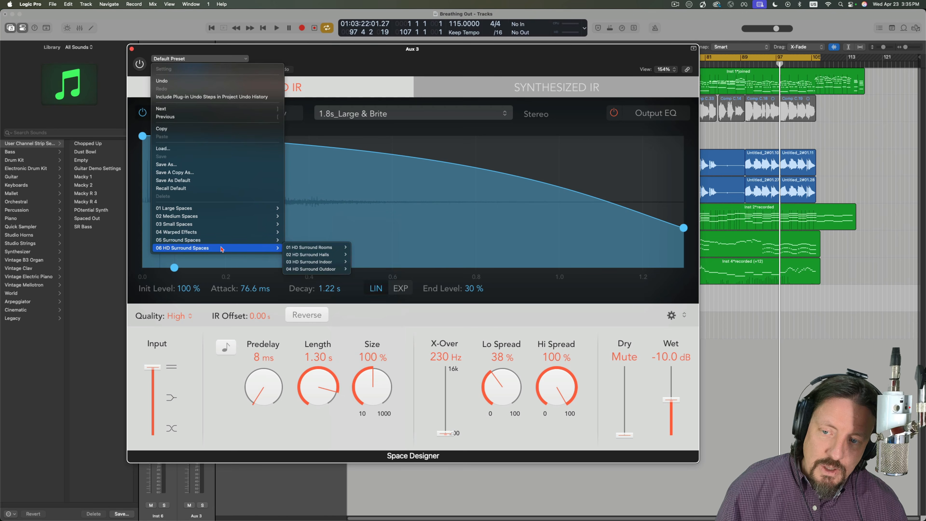
{"action": "mouse_move", "coordinate": [311, 257]}
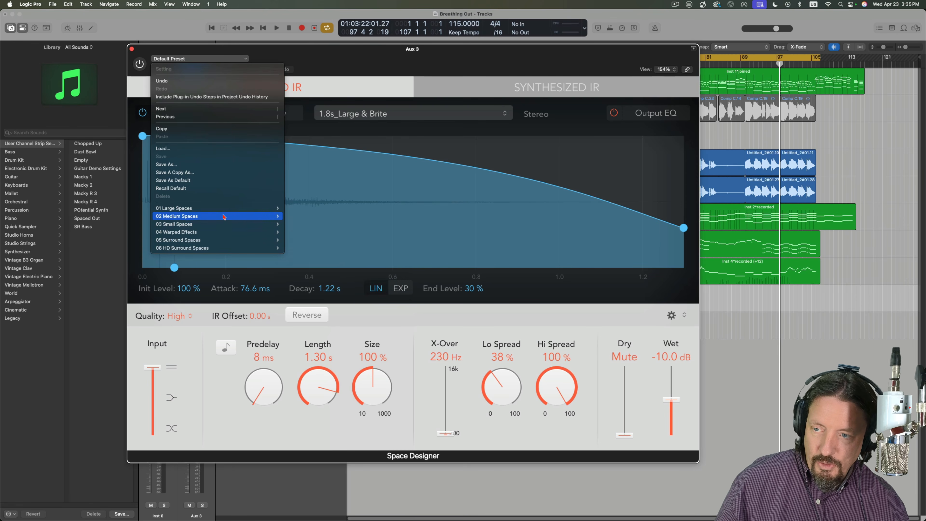
{"action": "mouse_move", "coordinate": [218, 224]}
{"action": "mouse_move", "coordinate": [310, 223]}
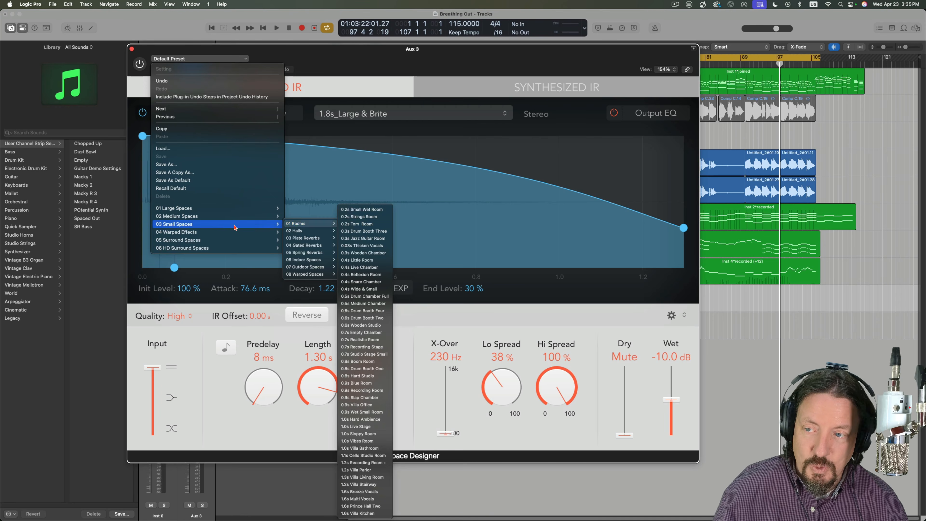
{"action": "left_click", "coordinate": [310, 170]}
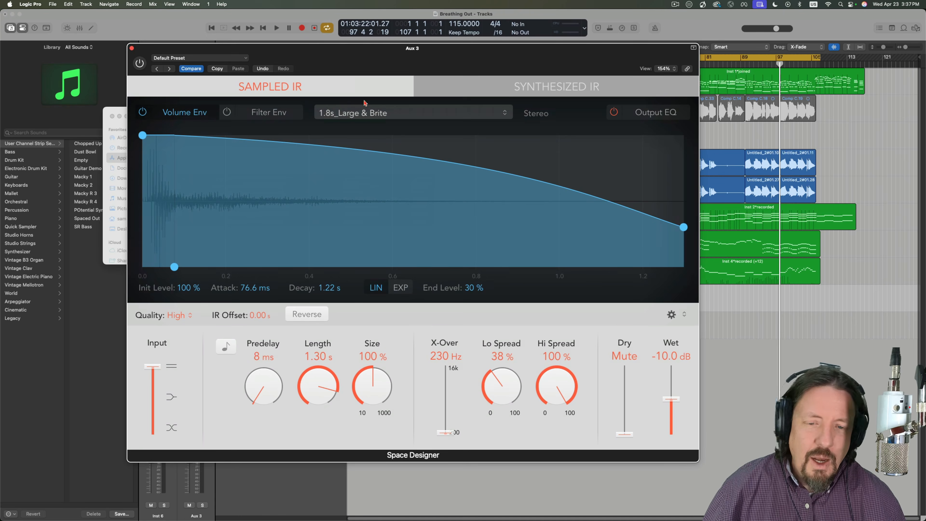
- Switch to Finder and open Impulse Response Utility from the Helpers folder in Logic Pro's package contents
{"action": "left_click", "coordinate": [380, 114]}
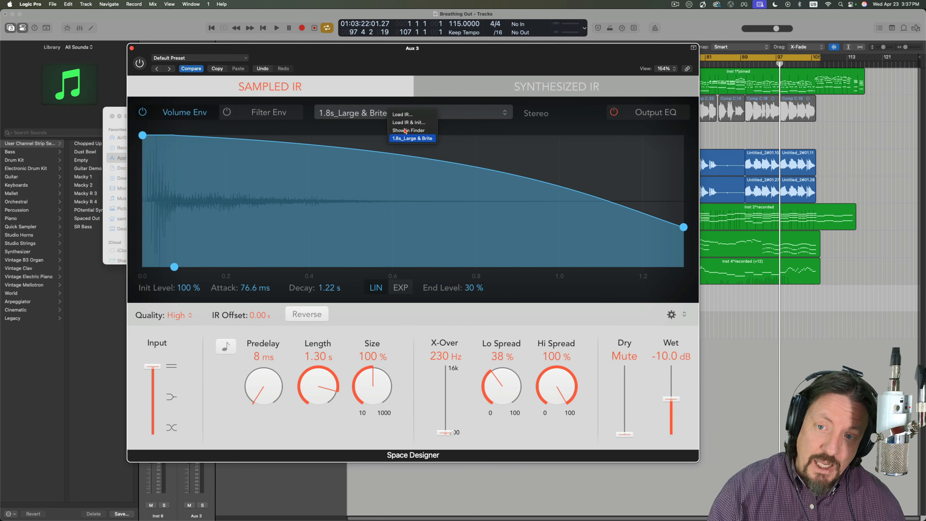
{"action": "left_click", "coordinate": [448, 117]}
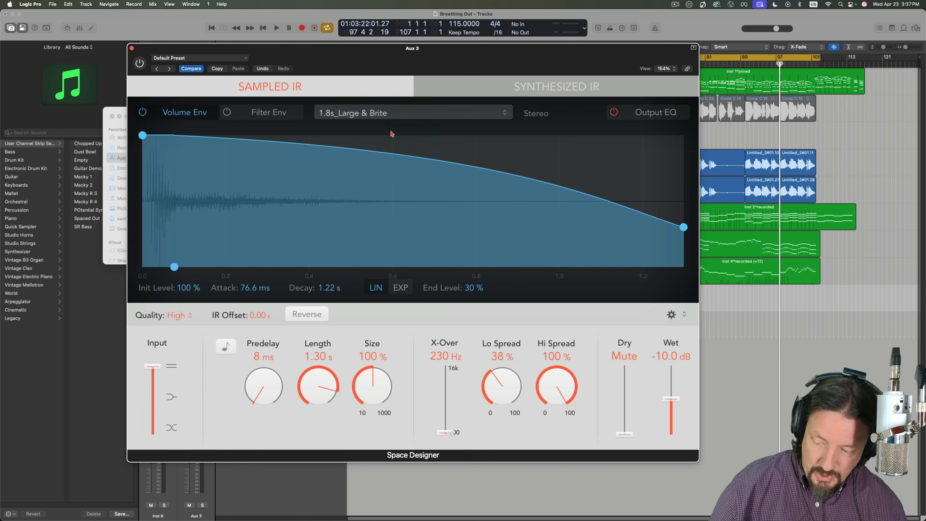
{"action": "key", "text": "super+Tab"}
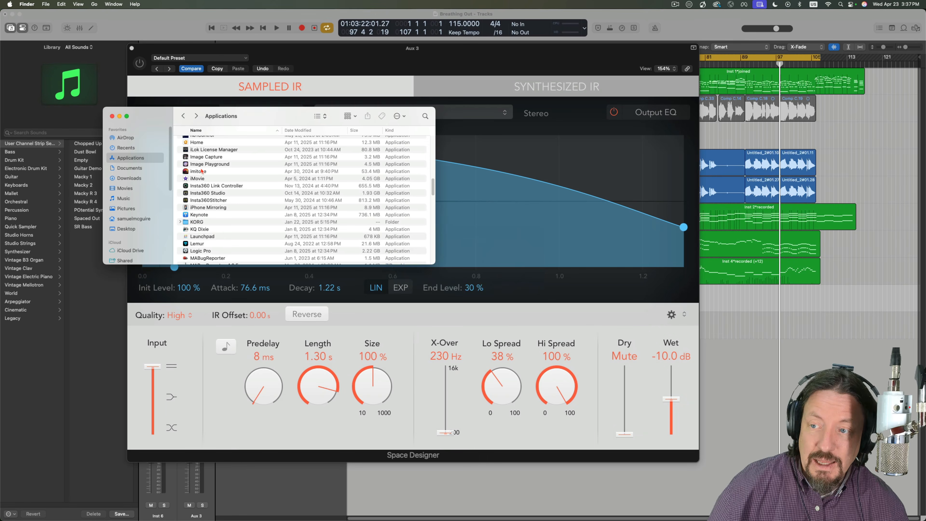
{"action": "left_click", "coordinate": [197, 250]}
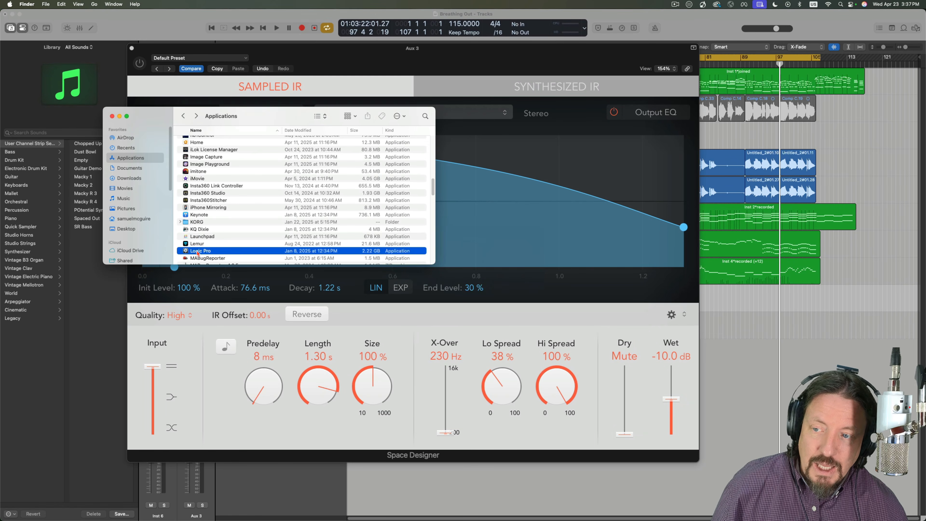
{"action": "right_click", "coordinate": [197, 251]}
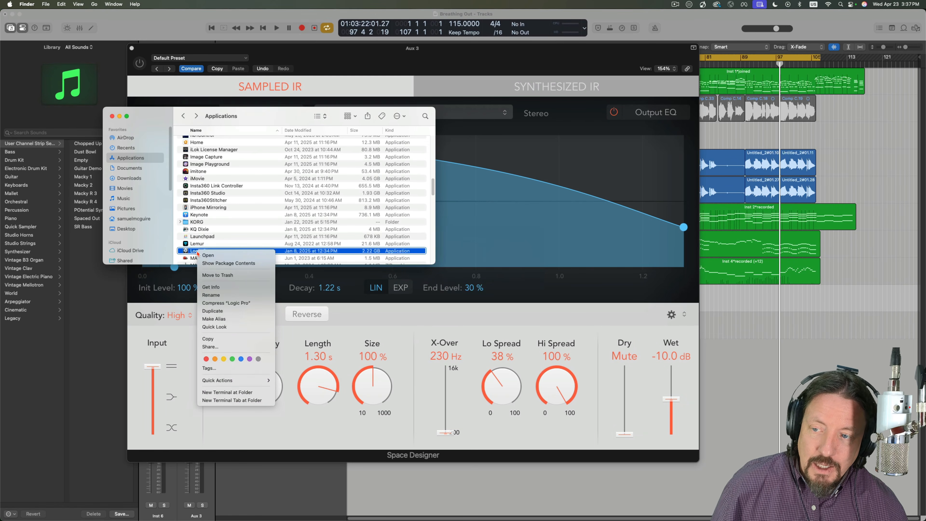
{"action": "left_click", "coordinate": [213, 263]}
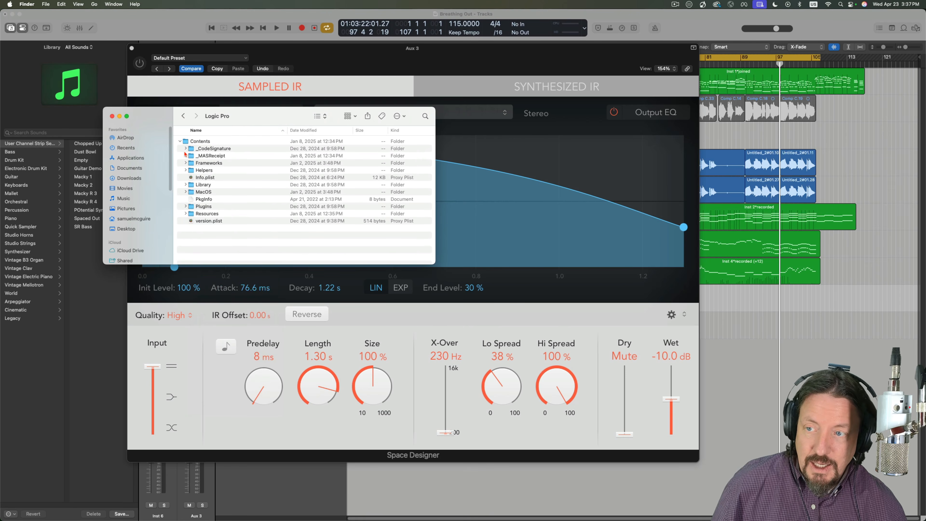
{"action": "left_click", "coordinate": [185, 170]}
{"action": "double_click", "coordinate": [206, 178]}
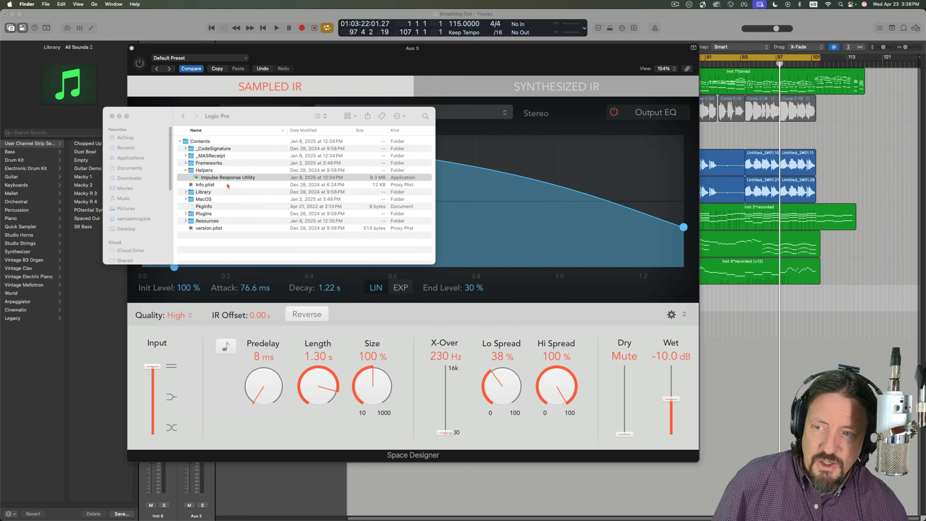
{"action": "left_click_drag", "start_coordinate": [408, 24], "coordinate": [435, 109]}
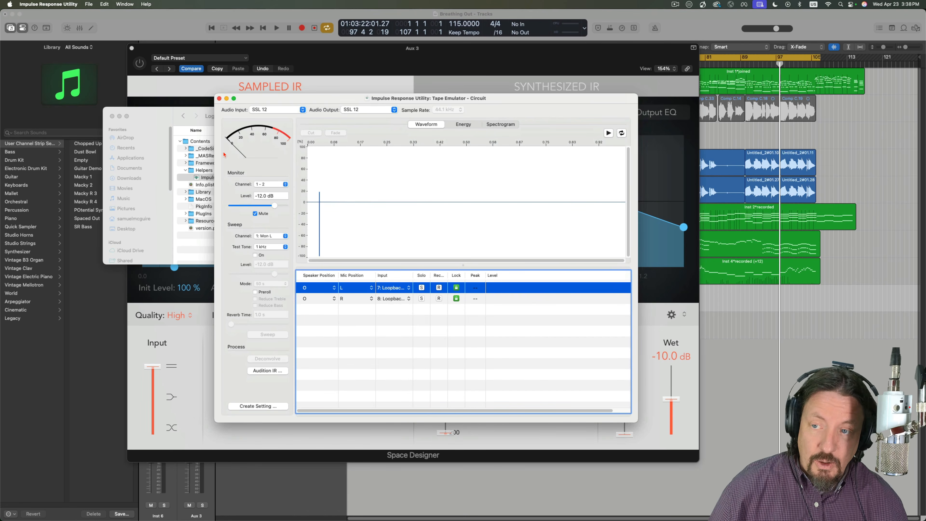
- Quit Impulse Response Utility, close the Finder window and return to Space Designer in Logic Pro
{"action": "left_click", "coordinate": [47, 4]}
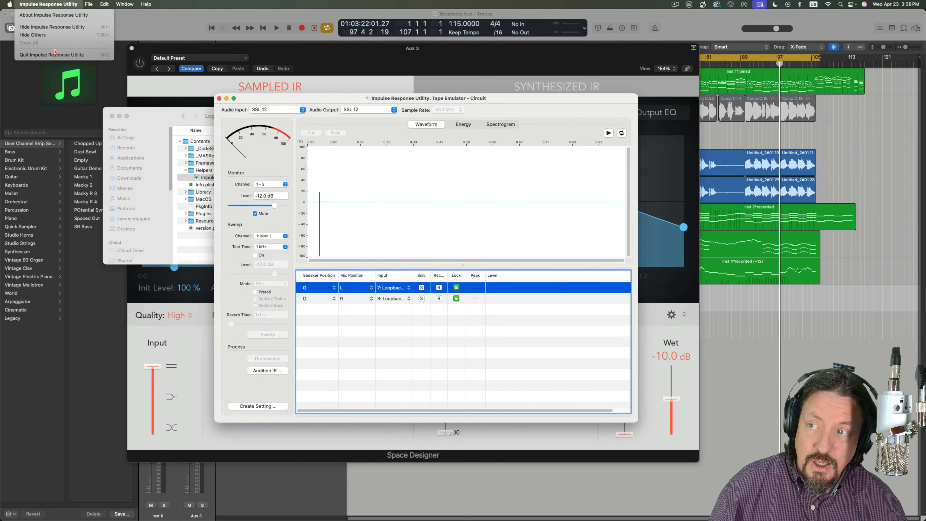
{"action": "left_click", "coordinate": [40, 55]}
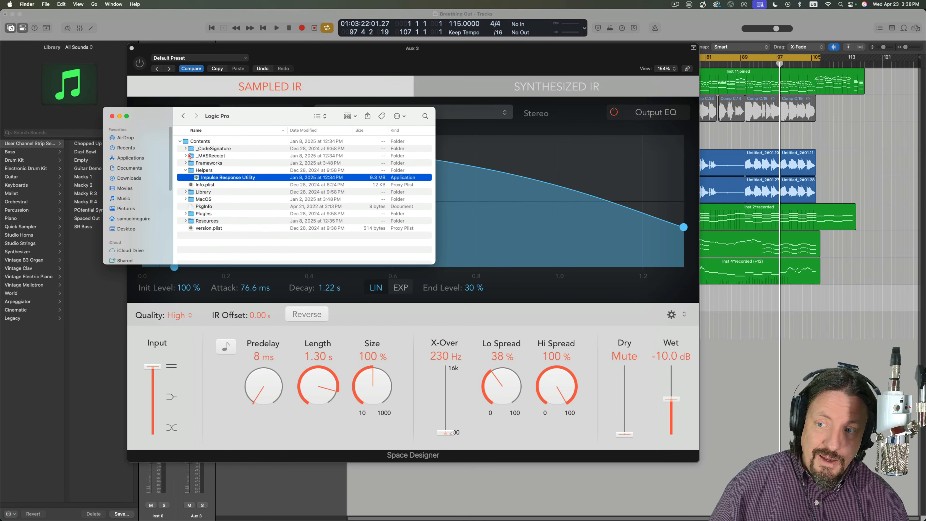
{"action": "left_click", "coordinate": [179, 141]}
{"action": "left_click", "coordinate": [112, 116]}
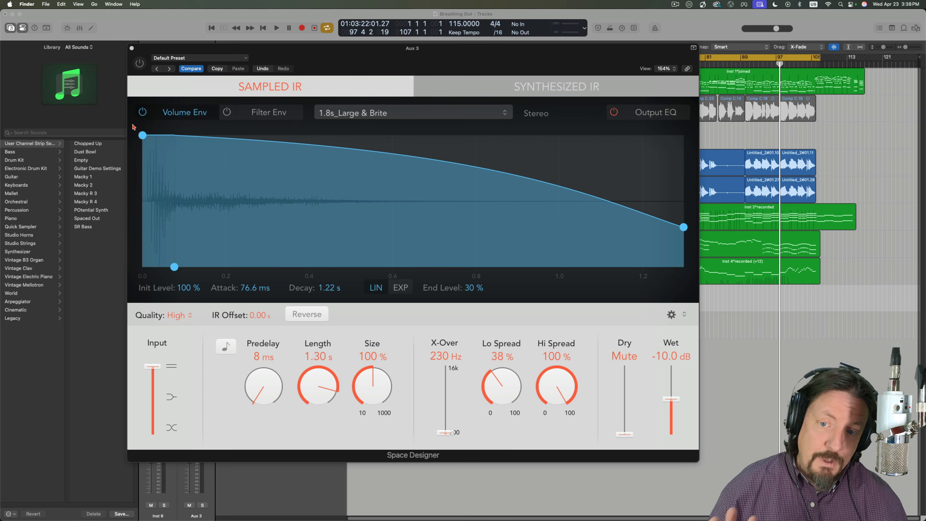
{"action": "left_click", "coordinate": [346, 64]}
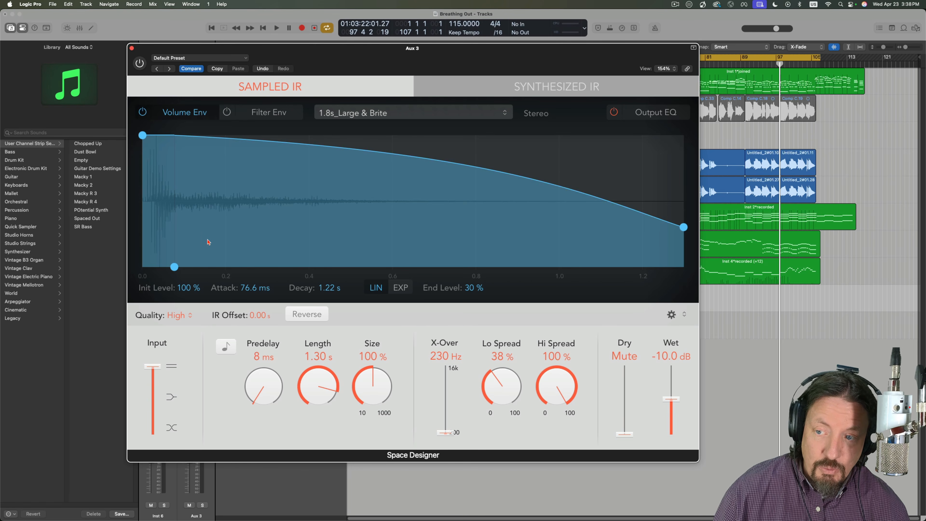
- Switch Space Designer to Synthesized IR and look through its volume, filter and density envelopes
{"action": "left_click", "coordinate": [522, 87]}
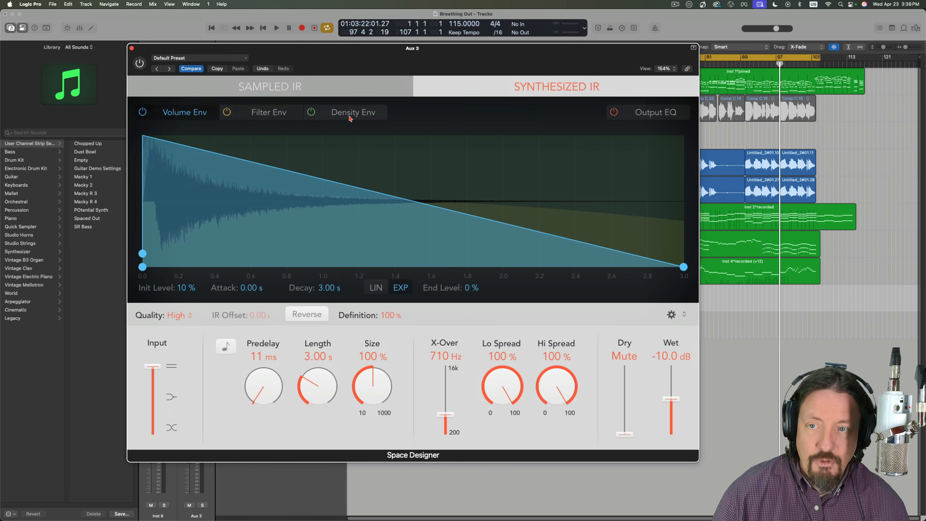
{"action": "left_click", "coordinate": [255, 114]}
{"action": "left_click", "coordinate": [349, 115]}
{"action": "left_click", "coordinate": [188, 115]}
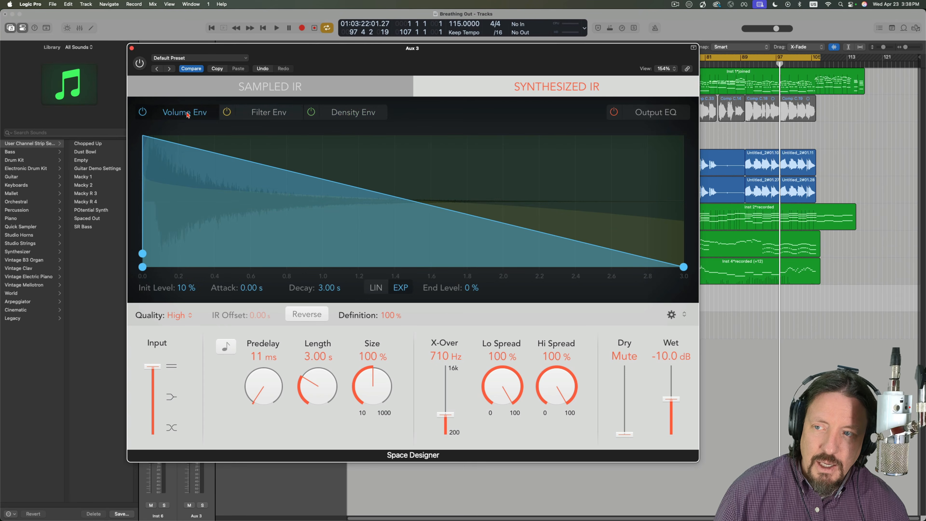
{"action": "left_click", "coordinate": [267, 116]}
{"action": "left_click", "coordinate": [337, 113]}
{"action": "left_click", "coordinate": [202, 114]}
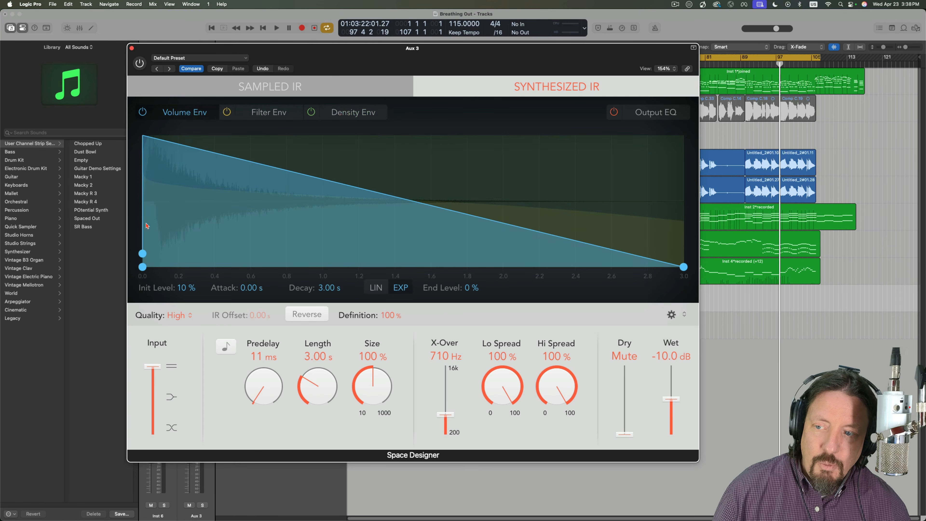
- Set the volume envelope's initial level to 50% and its attack to about 1.1 s, then show the filter envelope
{"action": "left_click_drag", "start_coordinate": [145, 251], "coordinate": [150, 140]}
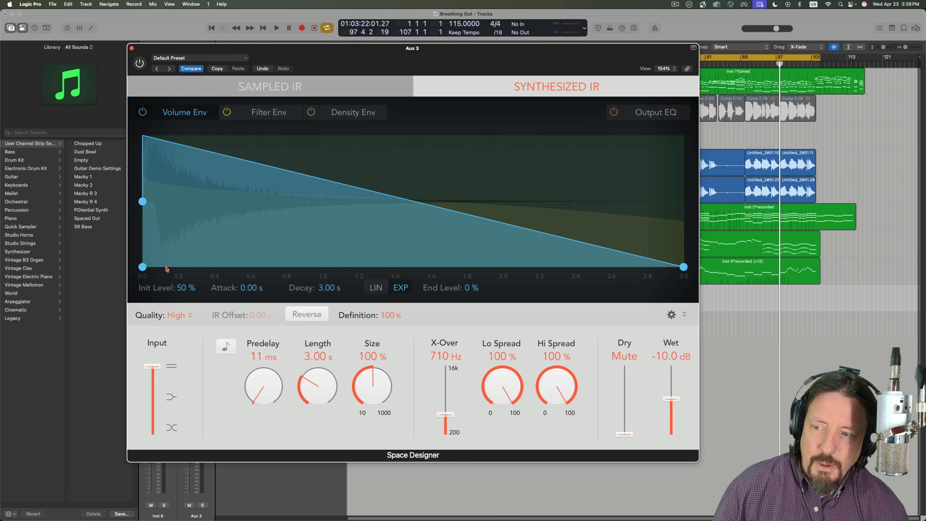
{"action": "left_click_drag", "start_coordinate": [143, 267], "coordinate": [346, 247]}
{"action": "left_click", "coordinate": [275, 113]}
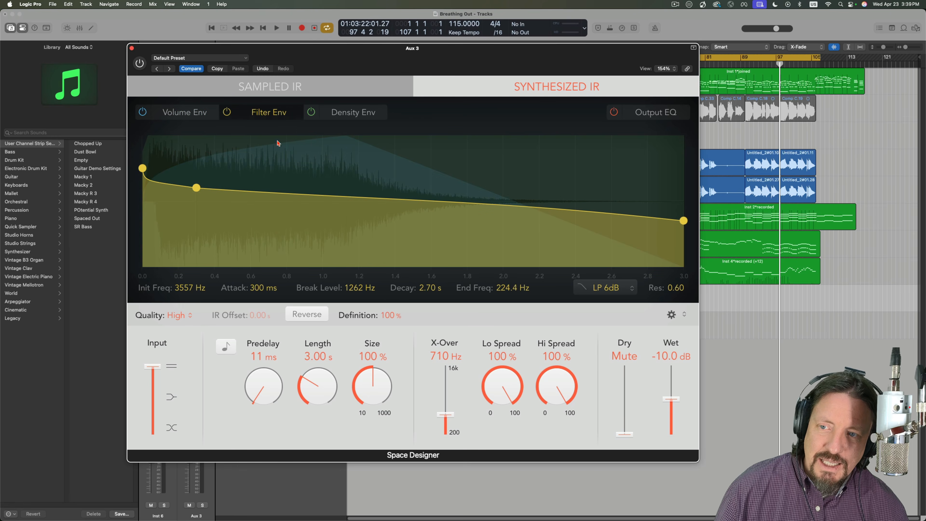
- Set the filter envelope's attack to 1.60 s with a break level of 112.5 Hz, and its end frequency to about 10,741 Hz
{"action": "left_click_drag", "start_coordinate": [196, 188], "coordinate": [431, 236]}
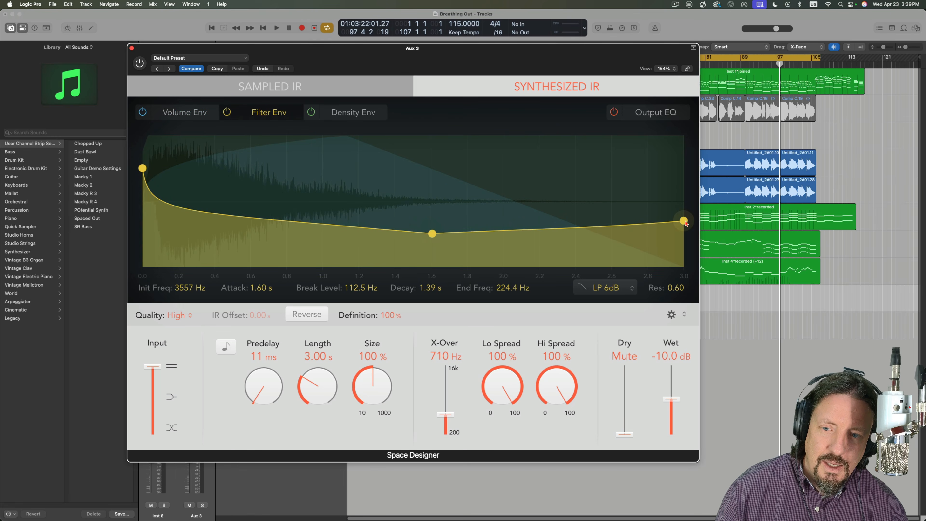
{"action": "left_click_drag", "start_coordinate": [684, 221], "coordinate": [680, 154]}
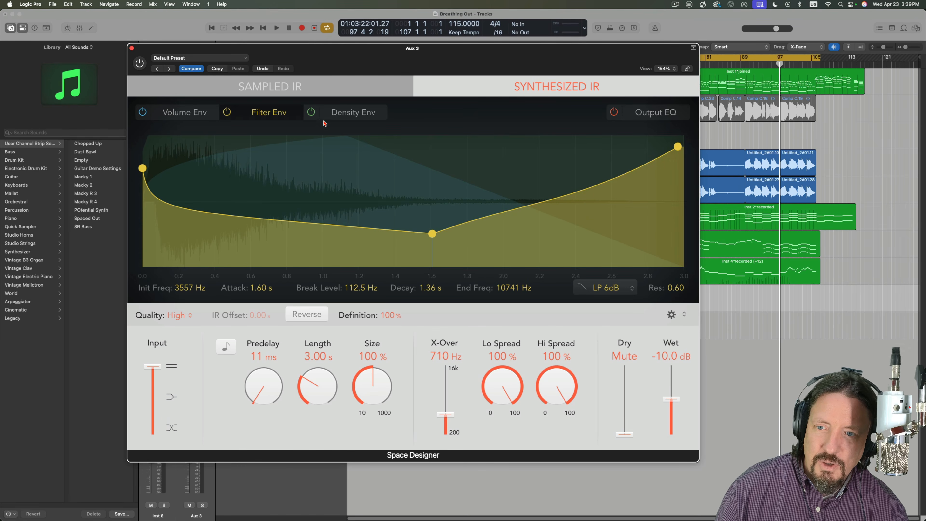
- Set the density envelope's initial density to 21%, ramp time to 2.43 s and end density to 87%, and close Space Designer
{"action": "left_click", "coordinate": [352, 113]}
{"action": "left_click_drag", "start_coordinate": [147, 136], "coordinate": [580, 151]}
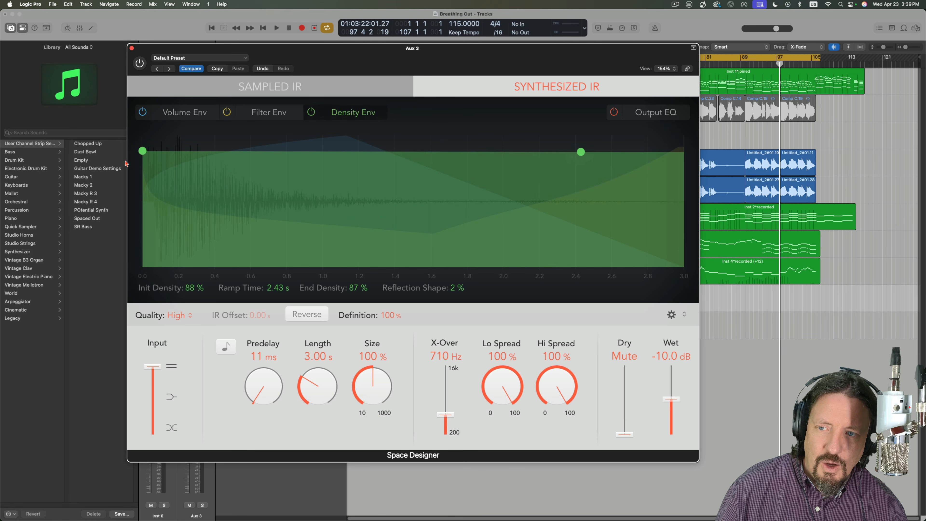
{"action": "left_click_drag", "start_coordinate": [142, 151], "coordinate": [142, 240]}
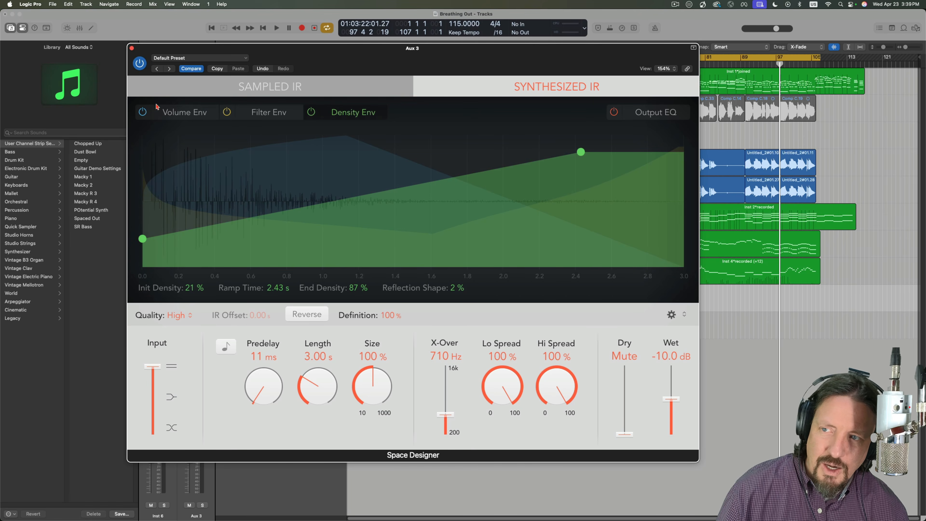
{"action": "mouse_move", "coordinate": [192, 48]}
{"action": "left_mouse_down"}
{"action": "mouse_move", "coordinate": [287, 49]}
{"action": "mouse_move", "coordinate": [176, 48]}
{"action": "left_mouse_up"}
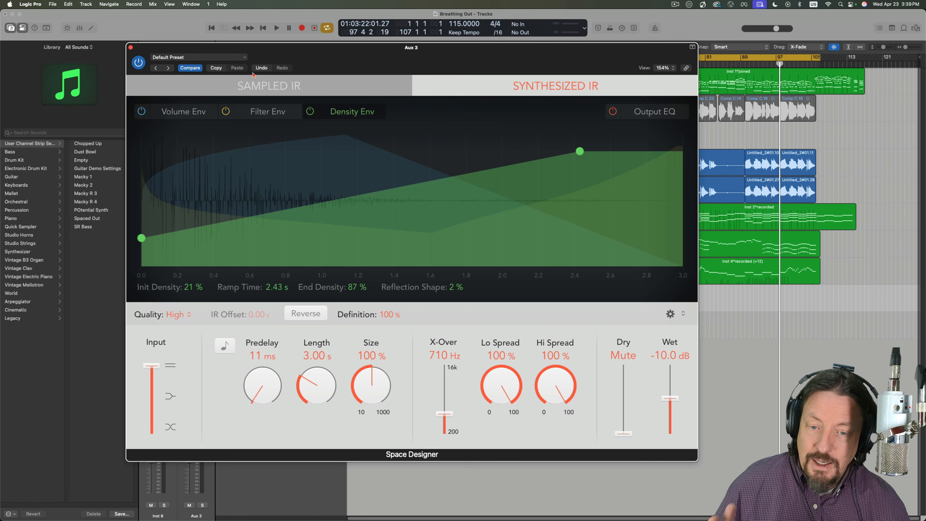
{"action": "left_click", "coordinate": [131, 48]}
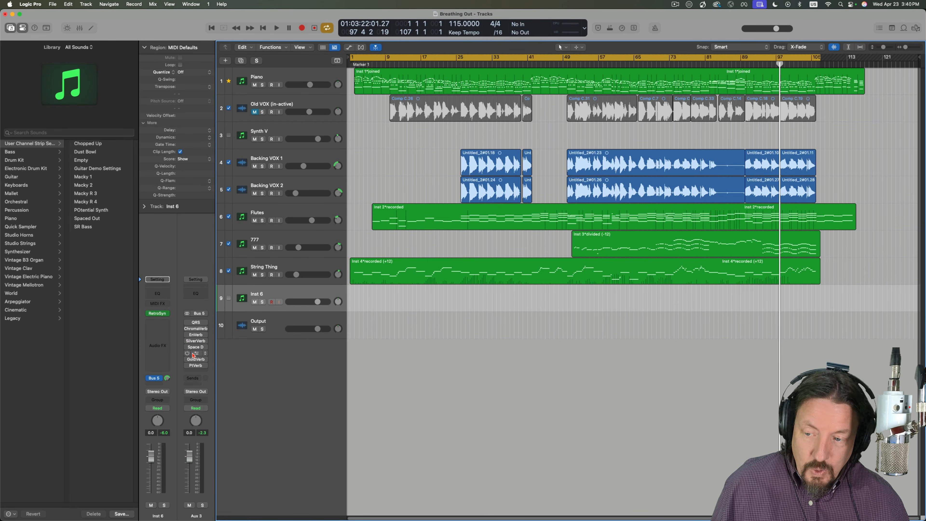
- Open AVerb, GoldVerb and PlatinumVerb from the Aux 3 channel and arrange their windows side by side
{"action": "left_click", "coordinate": [196, 352]}
{"action": "left_click", "coordinate": [196, 359]}
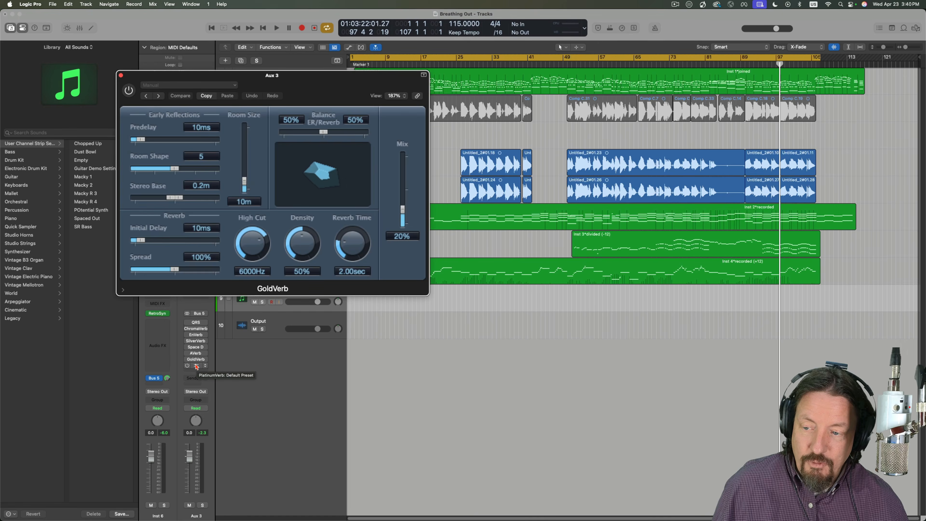
{"action": "left_click", "coordinate": [196, 365]}
{"action": "left_click_drag", "start_coordinate": [583, 83], "coordinate": [634, 67]}
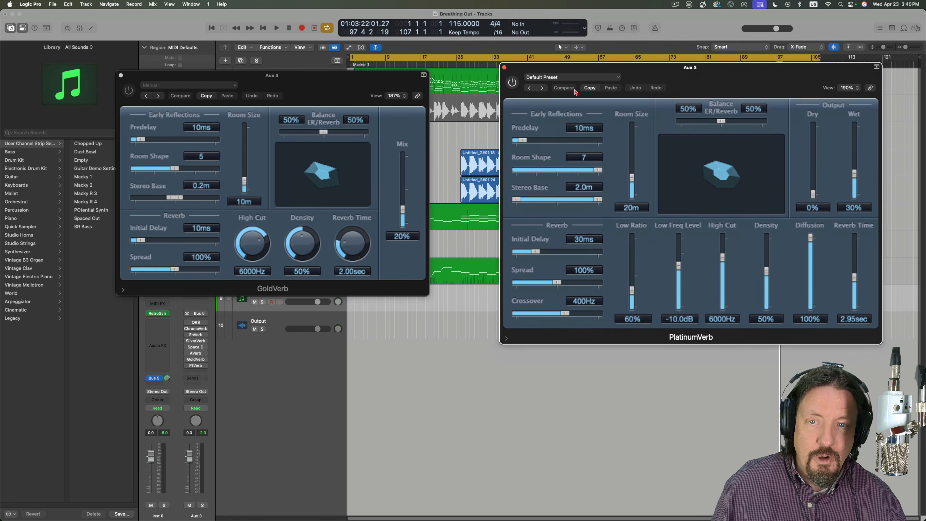
{"action": "left_click_drag", "start_coordinate": [350, 77], "coordinate": [389, 229]}
{"action": "left_click_drag", "start_coordinate": [365, 118], "coordinate": [100, 105]}
{"action": "left_click_drag", "start_coordinate": [345, 230], "coordinate": [365, 79]}
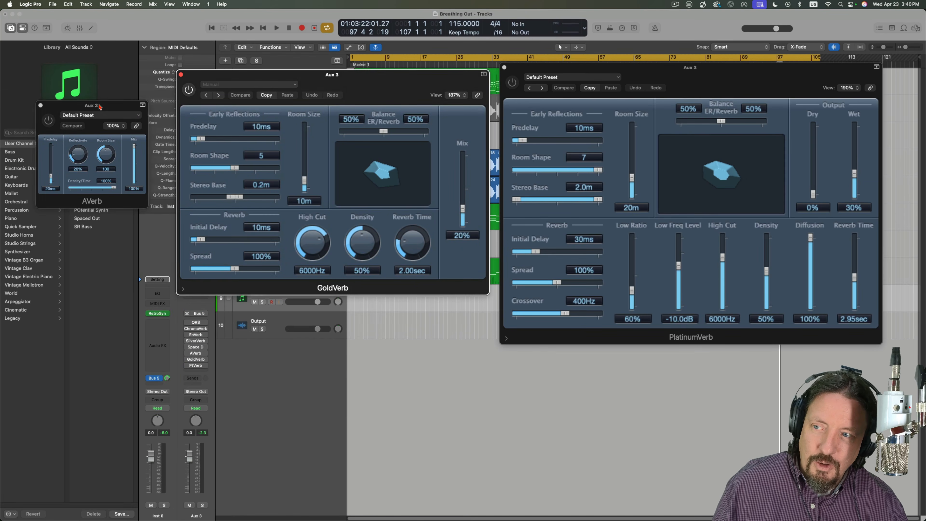
{"action": "left_click_drag", "start_coordinate": [100, 107], "coordinate": [114, 89]}
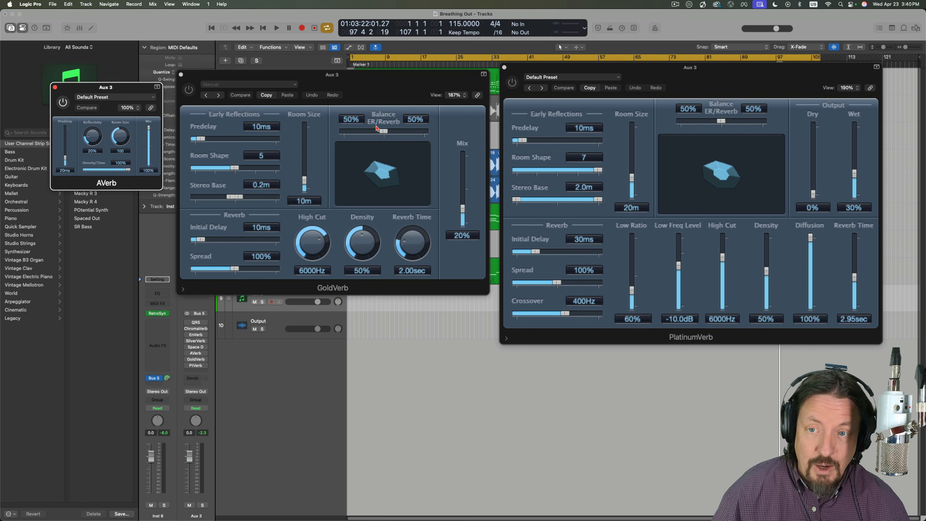
{"action": "mouse_move", "coordinate": [383, 131]}
{"action": "left_mouse_down"}
{"action": "mouse_move", "coordinate": [371, 132]}
{"action": "mouse_move", "coordinate": [383, 131]}
{"action": "left_mouse_up"}
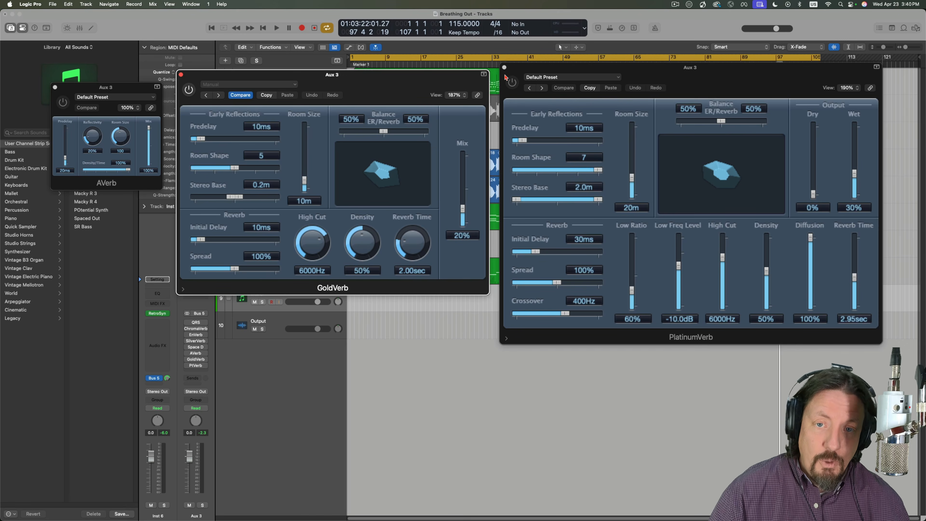
- Turn on PlatinumVerb and set its room size to 164 m, room shape to 7 and predelay to 23 ms
{"action": "left_click", "coordinate": [604, 110]}
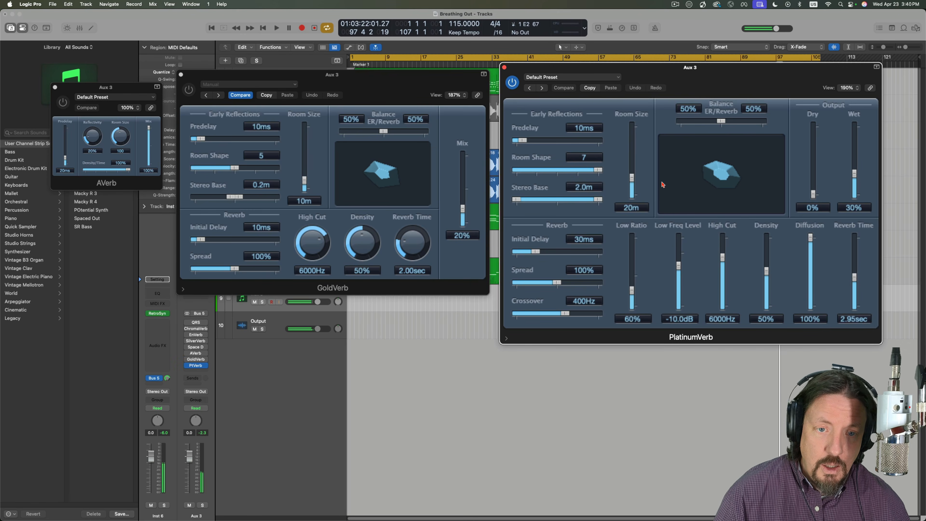
{"action": "left_click_drag", "start_coordinate": [634, 179], "coordinate": [634, 133]}
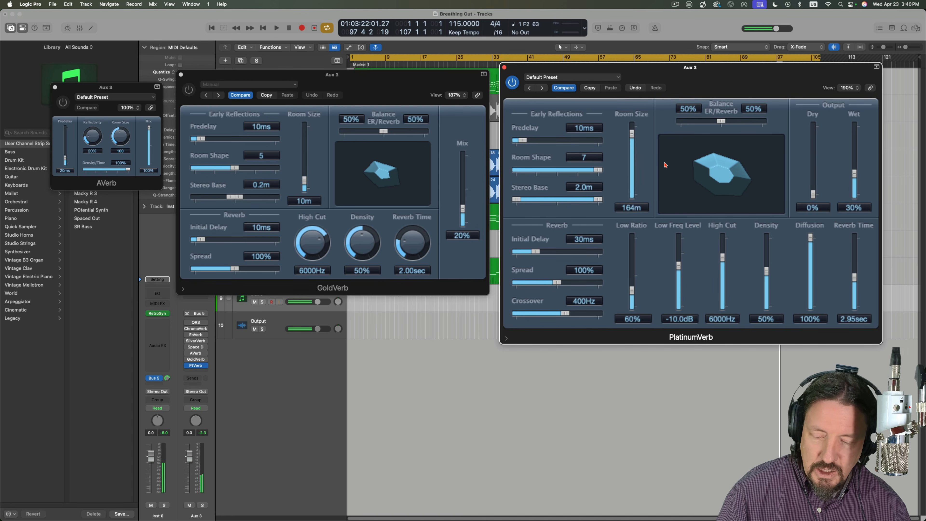
{"action": "left_click", "coordinate": [555, 170]}
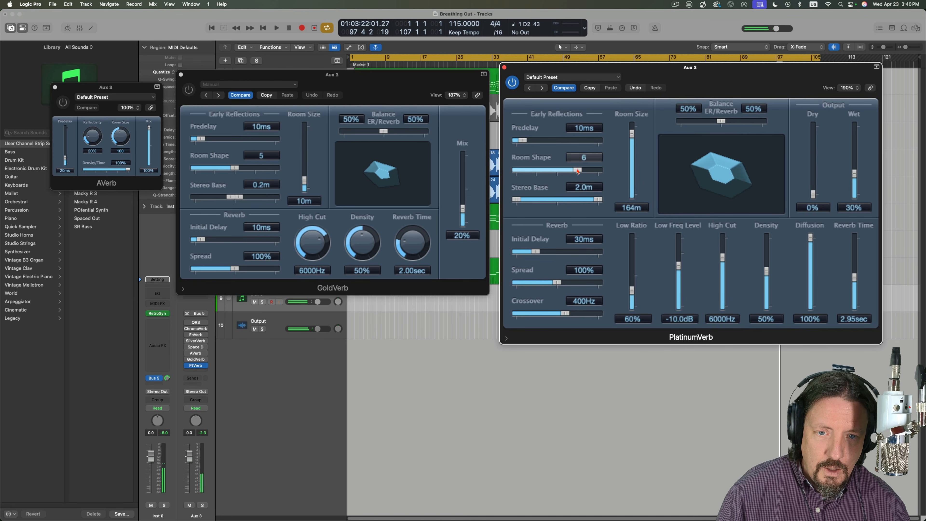
{"action": "left_click_drag", "start_coordinate": [554, 171], "coordinate": [600, 170]}
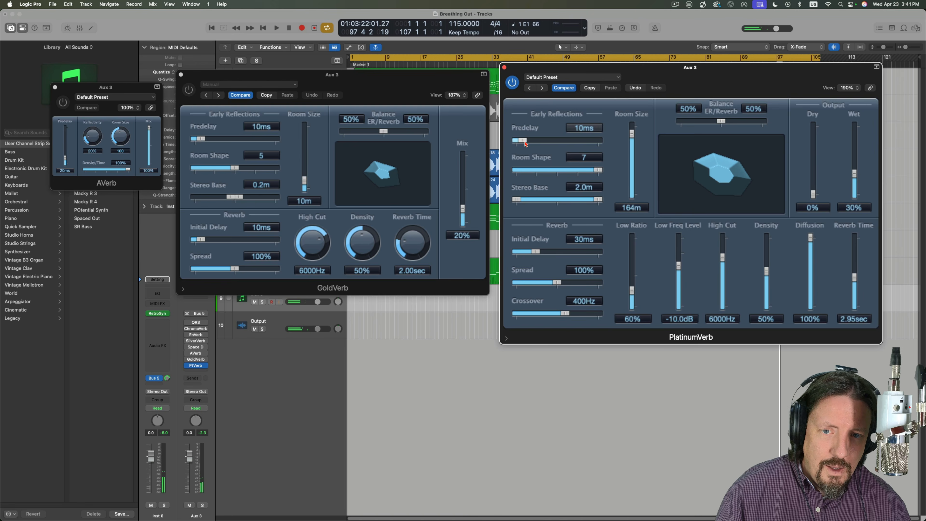
{"action": "left_click_drag", "start_coordinate": [524, 141], "coordinate": [534, 142]}
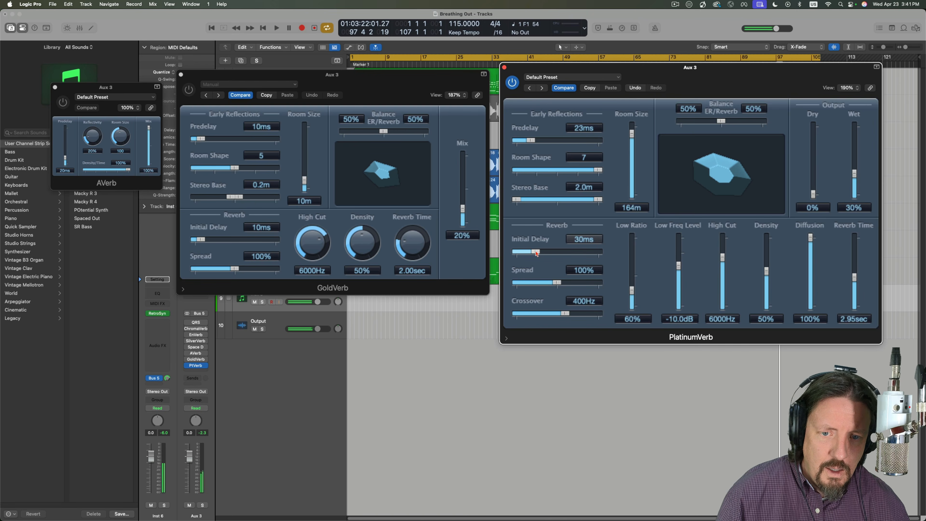
- Set PlatinumVerb's initial delay to 42 ms, spread to 136%, crossover to 410 Hz, wet level to 66% and reverb time to 8.00 s
{"action": "left_click_drag", "start_coordinate": [536, 252], "coordinate": [571, 283]}
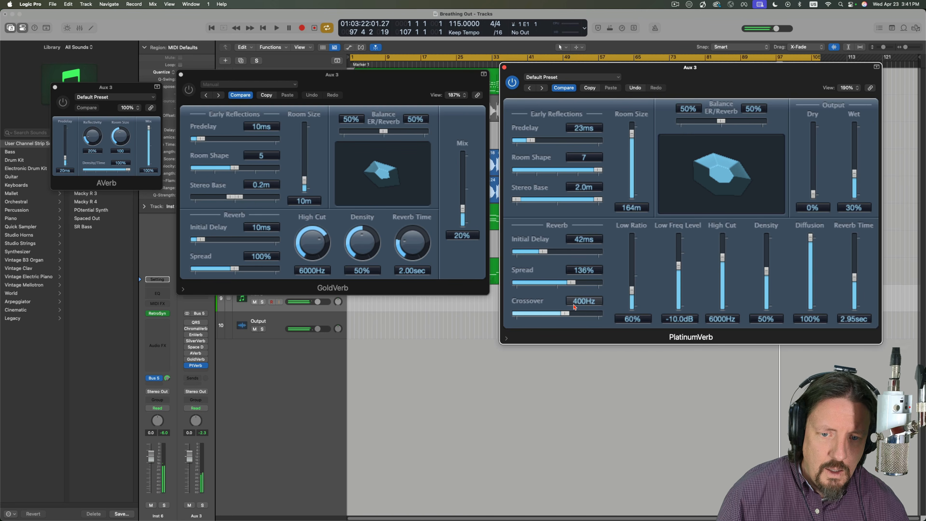
{"action": "mouse_move", "coordinate": [567, 316]}
{"action": "left_mouse_down"}
{"action": "mouse_move", "coordinate": [587, 319]}
{"action": "mouse_move", "coordinate": [567, 316]}
{"action": "left_mouse_up"}
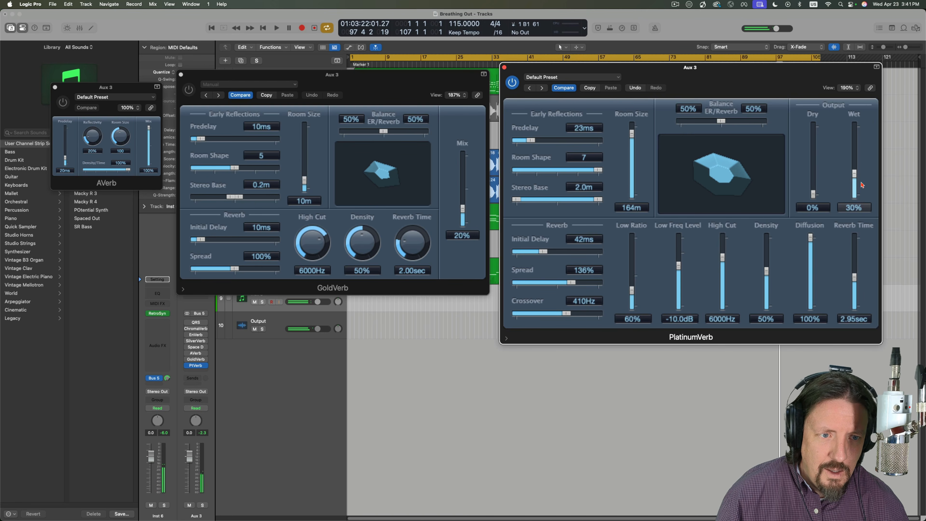
{"action": "left_click_drag", "start_coordinate": [854, 177], "coordinate": [855, 149]}
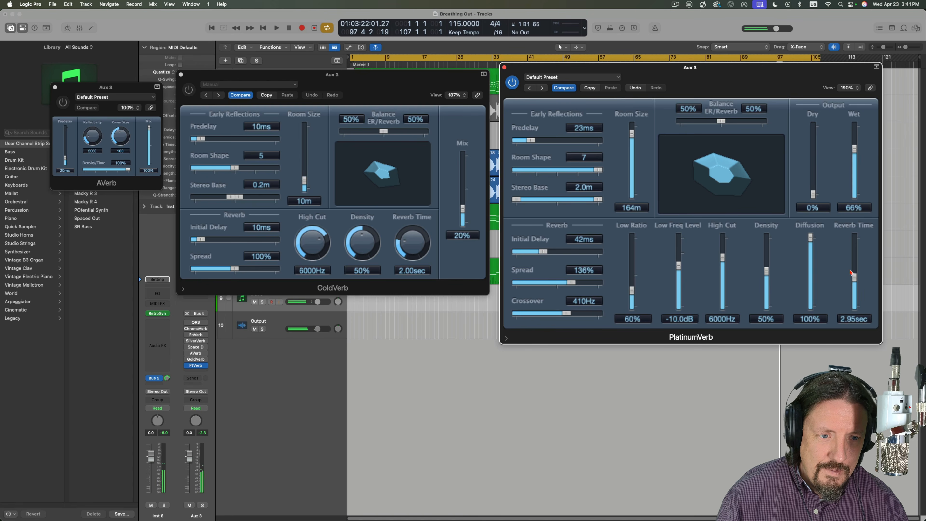
{"action": "left_click_drag", "start_coordinate": [855, 276], "coordinate": [855, 251]}
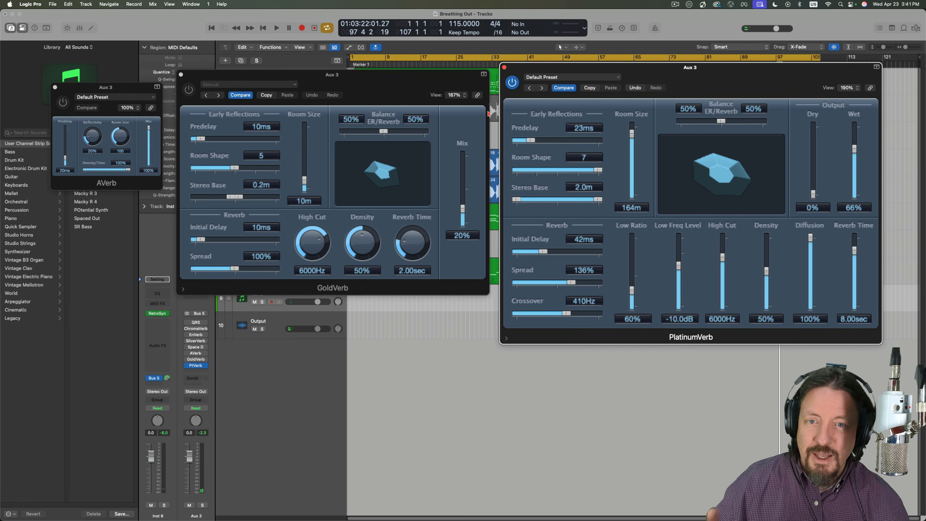
- Close the PlatinumVerb, GoldVerb and AVerb windows and bypass PlatinumVerb on the Aux 3 channel
{"action": "left_click", "coordinate": [504, 68]}
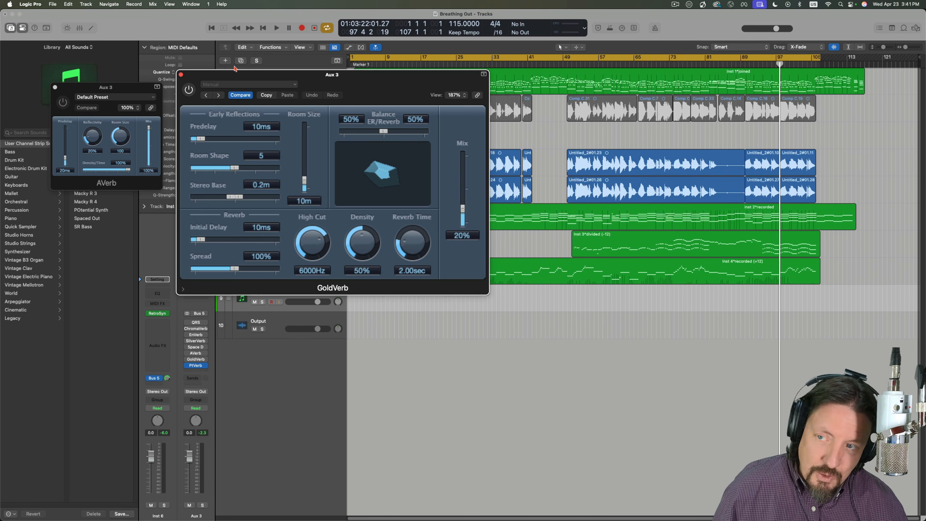
{"action": "left_click", "coordinate": [181, 75]}
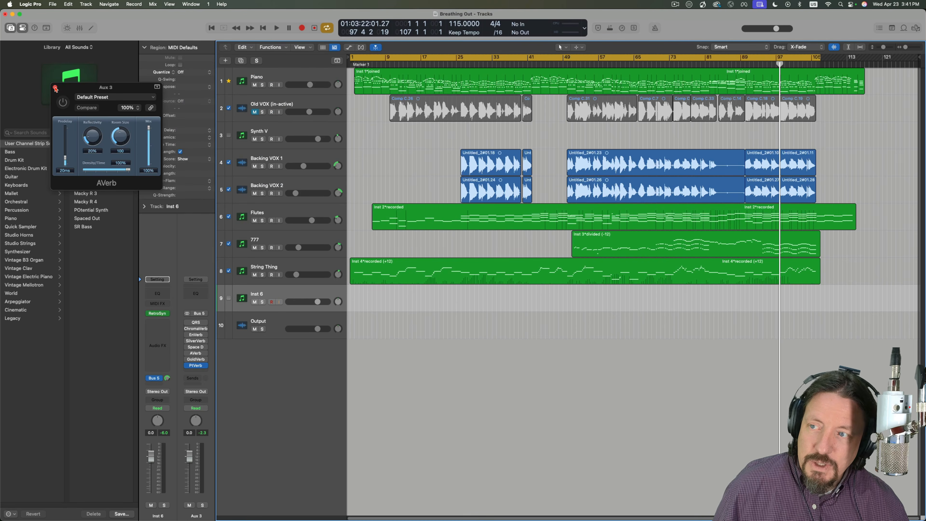
{"action": "left_click", "coordinate": [55, 87]}
{"action": "mouse_move", "coordinate": [186, 366]}
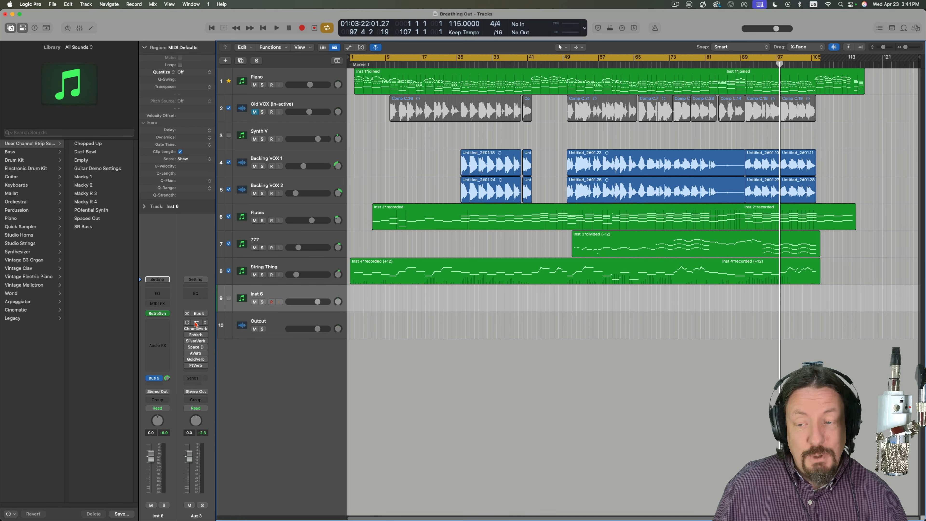
- Open Quantec Room Simulator on Aux 3 and examine the QRS model's primary and secondary parameters
{"action": "left_click", "coordinate": [196, 323]}
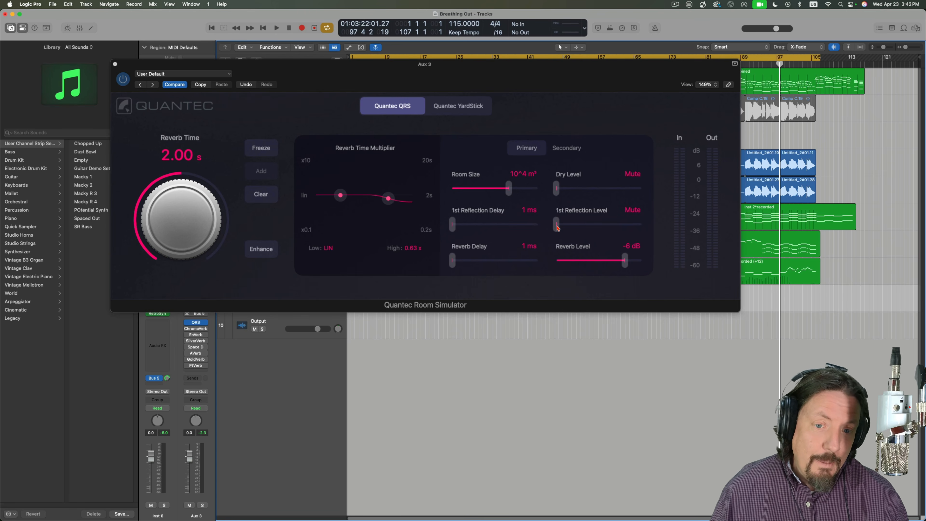
{"action": "left_click_drag", "start_coordinate": [556, 226], "coordinate": [519, 220]}
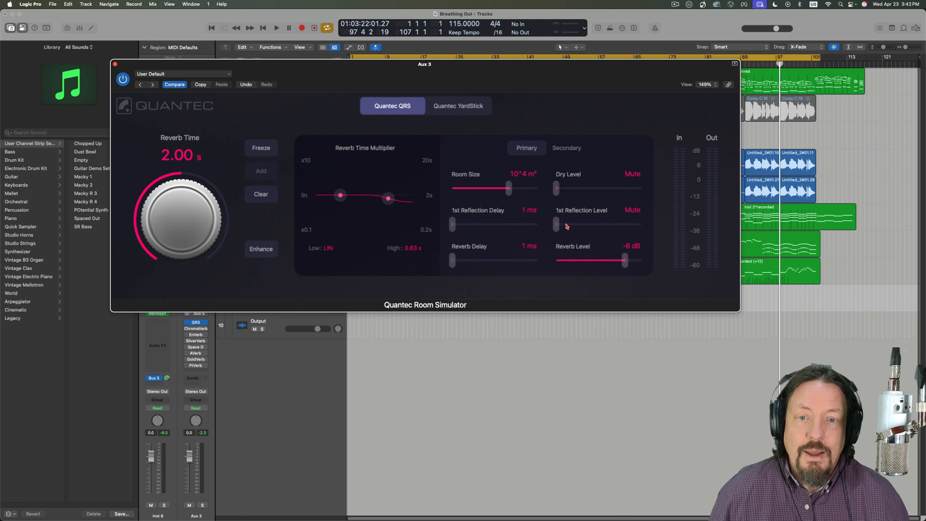
{"action": "left_click", "coordinate": [562, 150]}
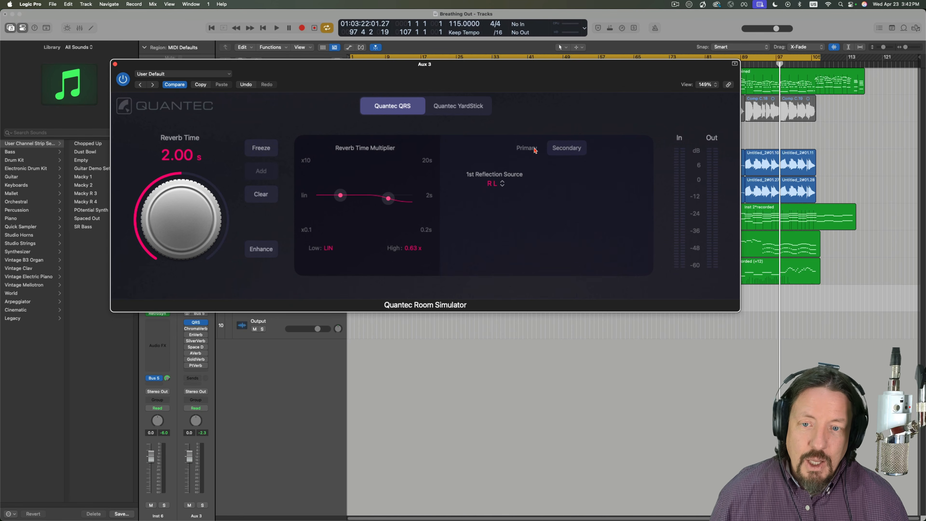
{"action": "left_click", "coordinate": [535, 150]}
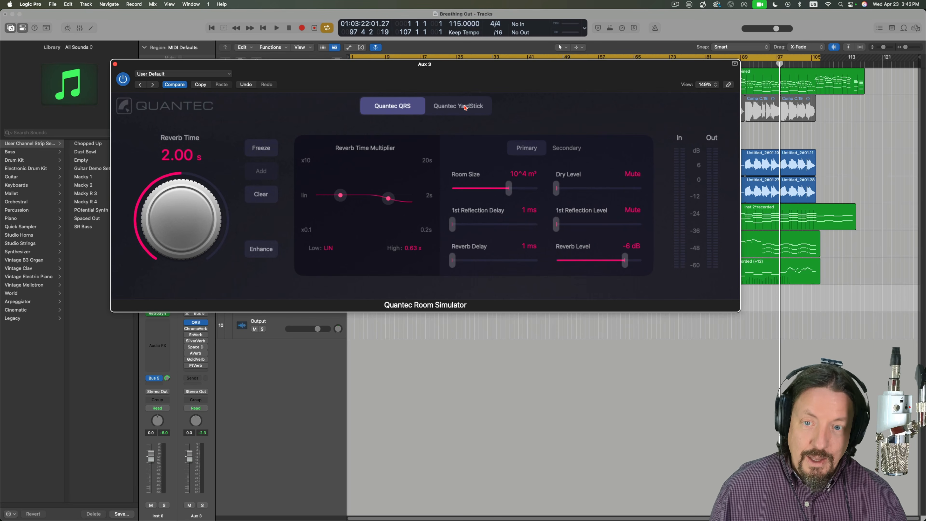
- Audition the Quantec YardStick model, return to Quantec QRS and close the plug-in window
{"action": "left_click", "coordinate": [465, 107]}
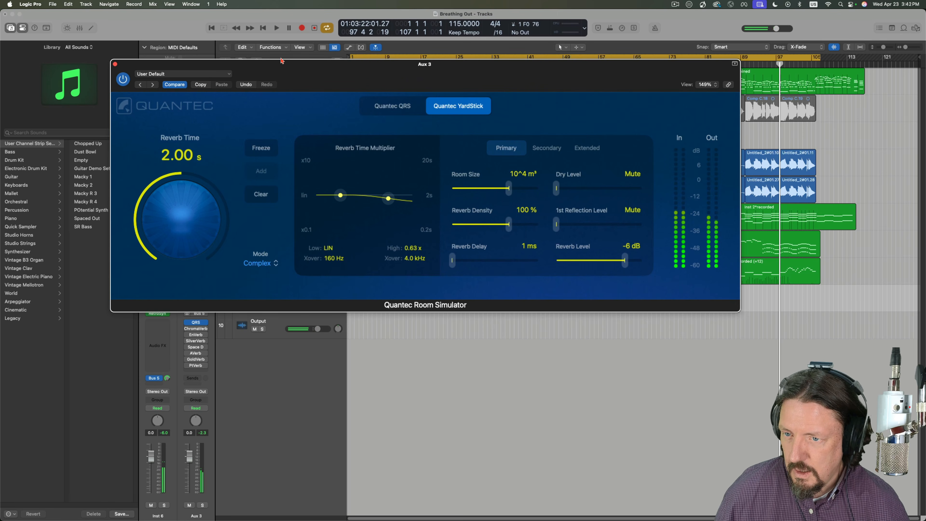
{"action": "left_click", "coordinate": [389, 106]}
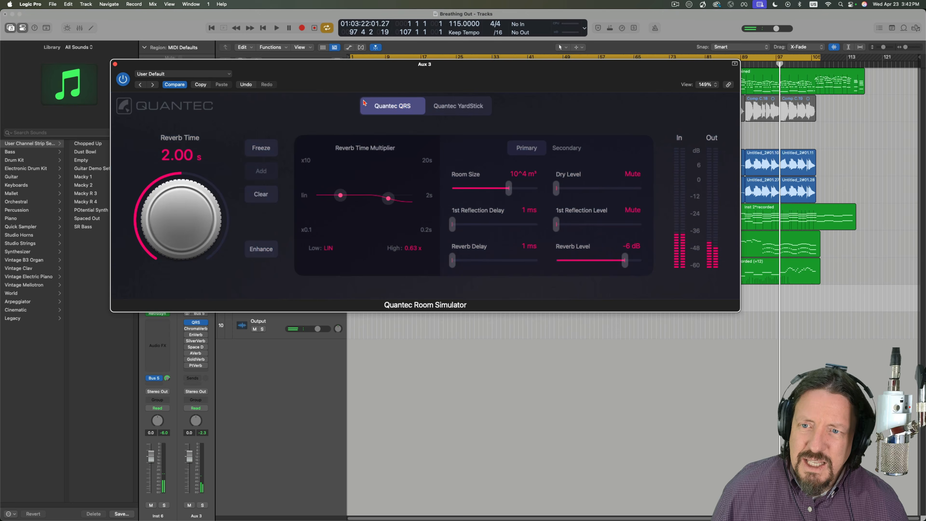
{"action": "left_click", "coordinate": [115, 65]}
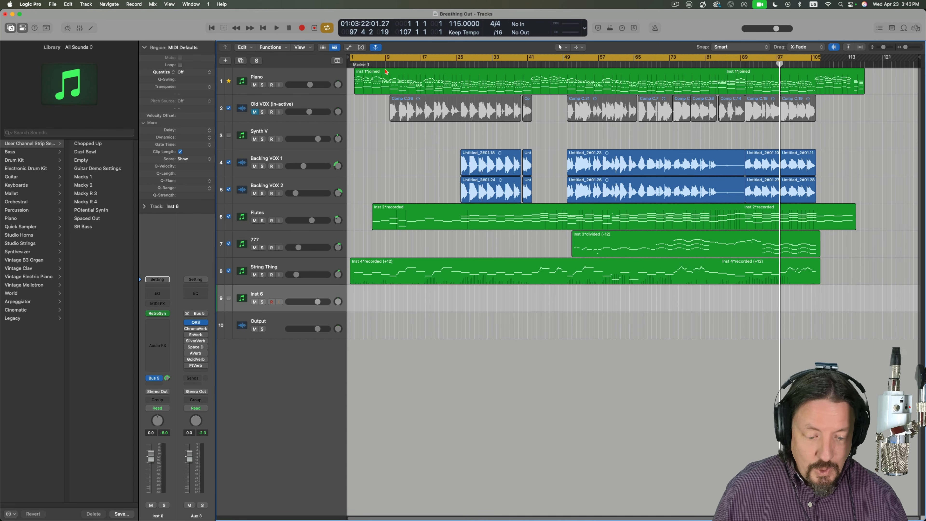
- Play the song from bar 7 to about bar 17 to hear the Quantec reverb in the mix
{"action": "key", "text": "Return"}
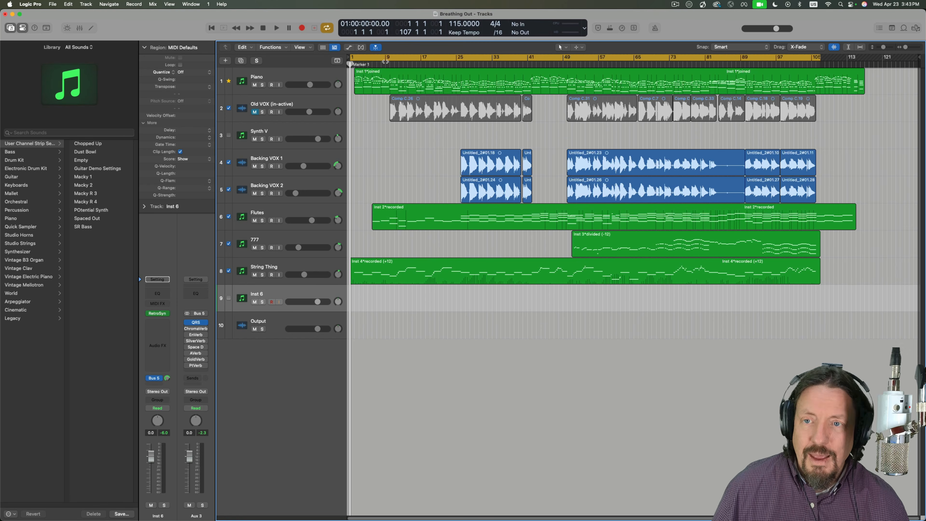
{"action": "left_click", "coordinate": [379, 63]}
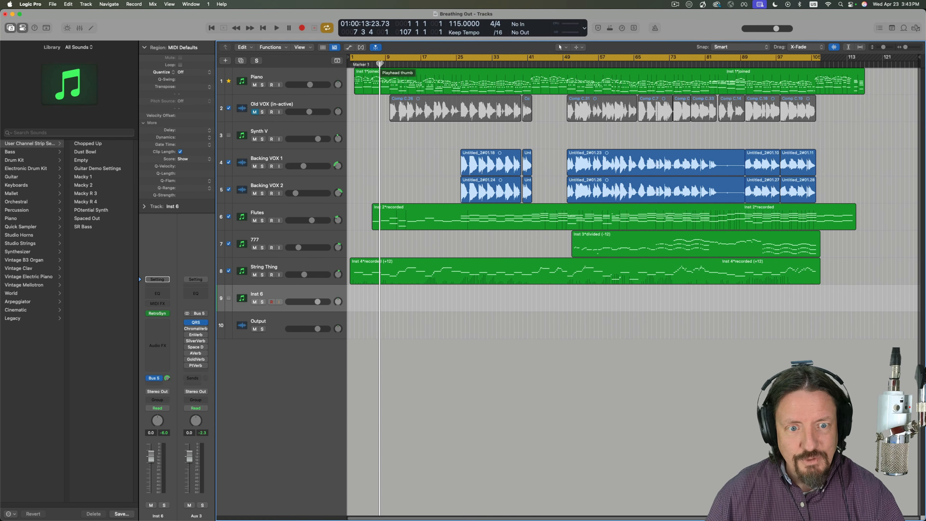
{"action": "key", "text": "space"}
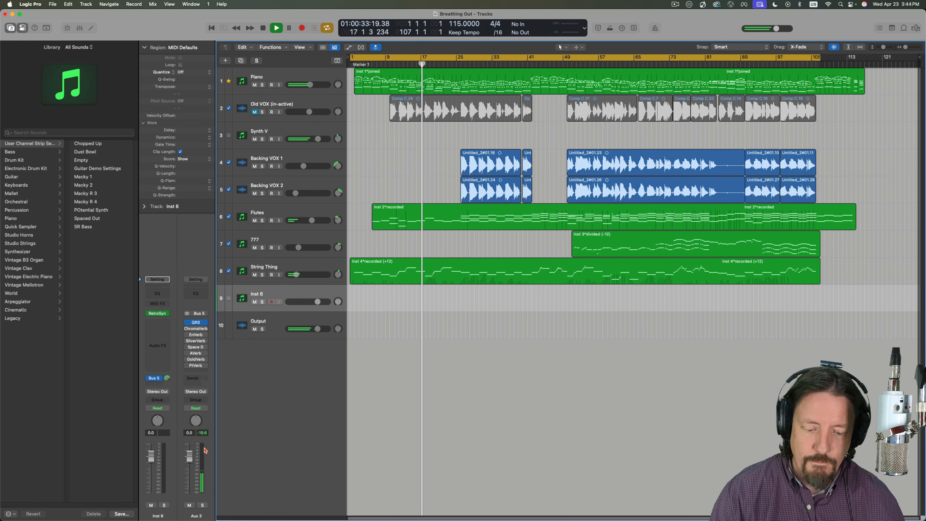
{"action": "key", "text": "space"}
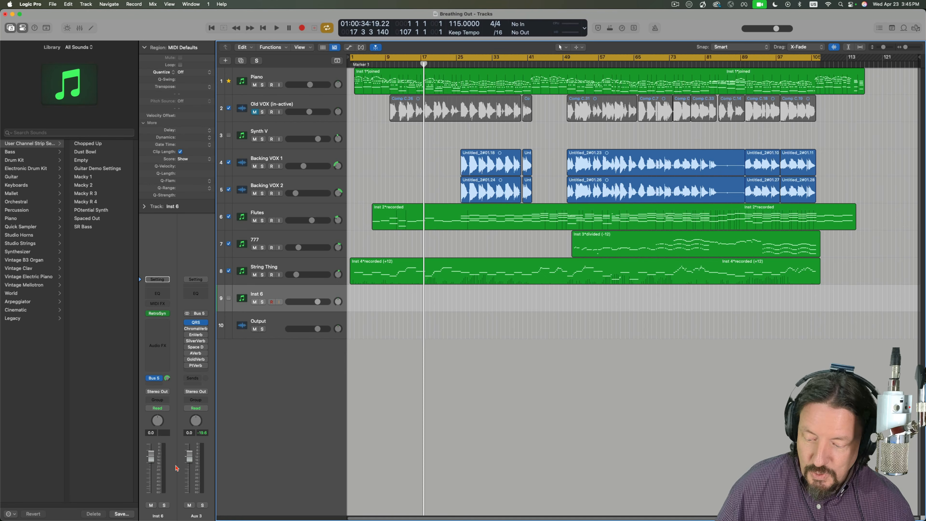
- Show the mixer below the tracks and enlarge it to reveal the full channel strips
{"action": "key", "text": "x"}
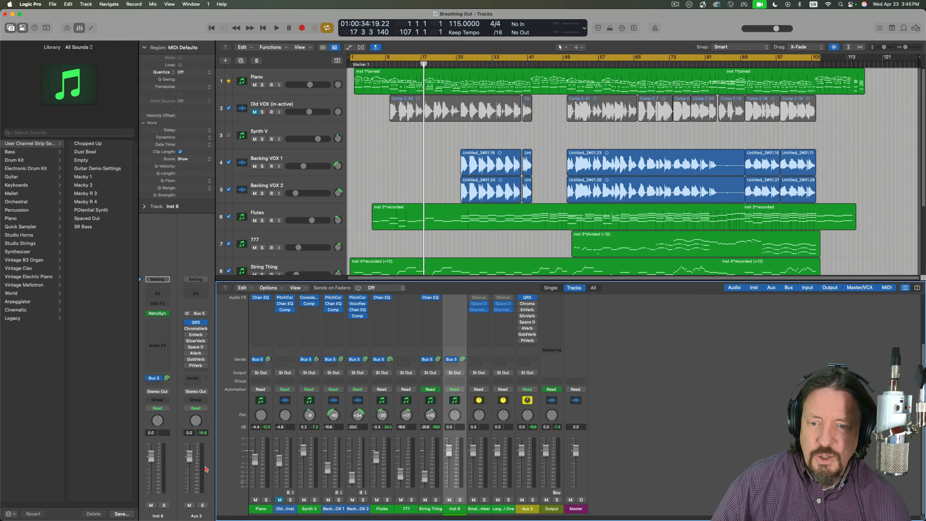
{"action": "left_click_drag", "start_coordinate": [389, 280], "coordinate": [389, 220]}
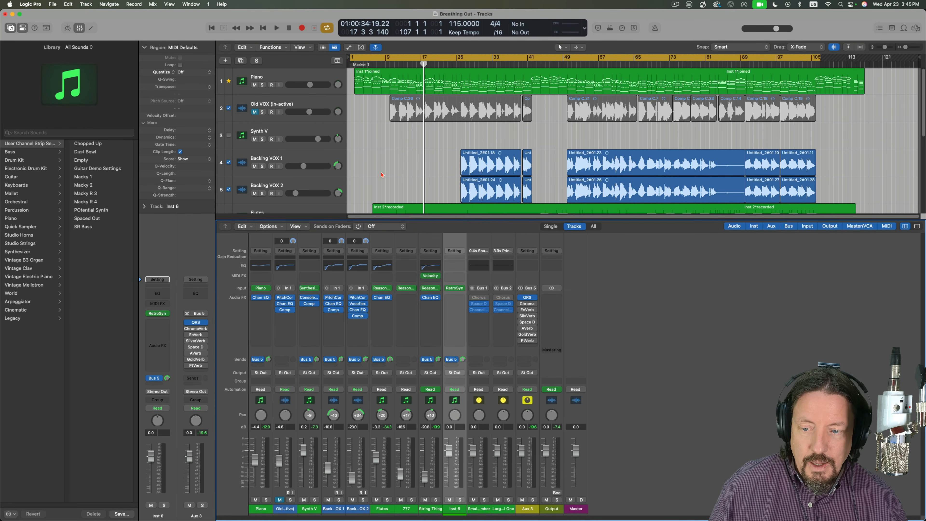